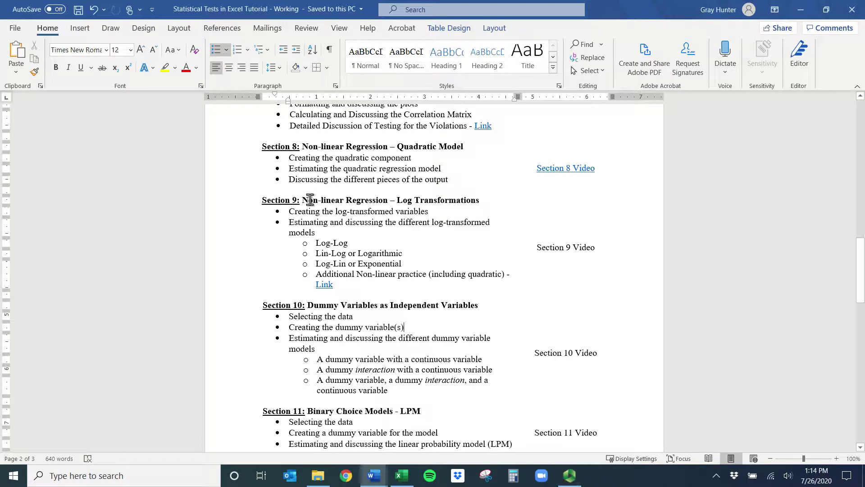
Review the Section 9 Log Transformations heading and its four model sub-items, then minimize Word
drag(397, 200, 480, 200)
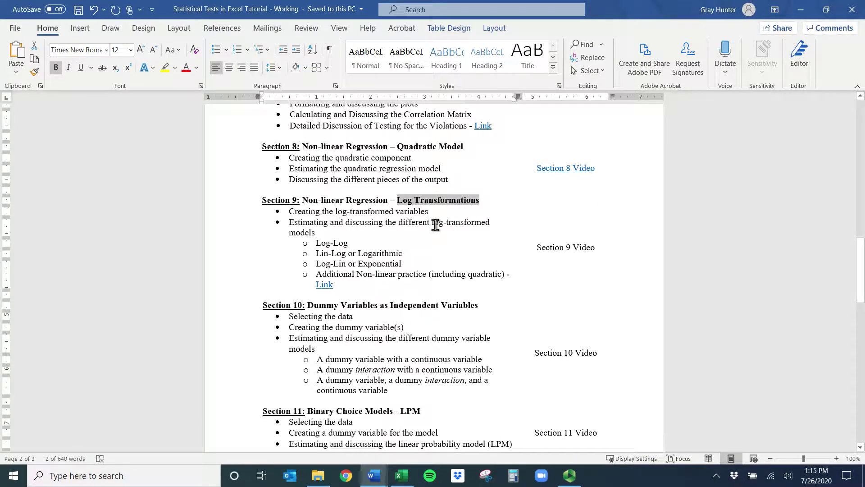
drag(321, 244, 366, 279)
click(360, 282)
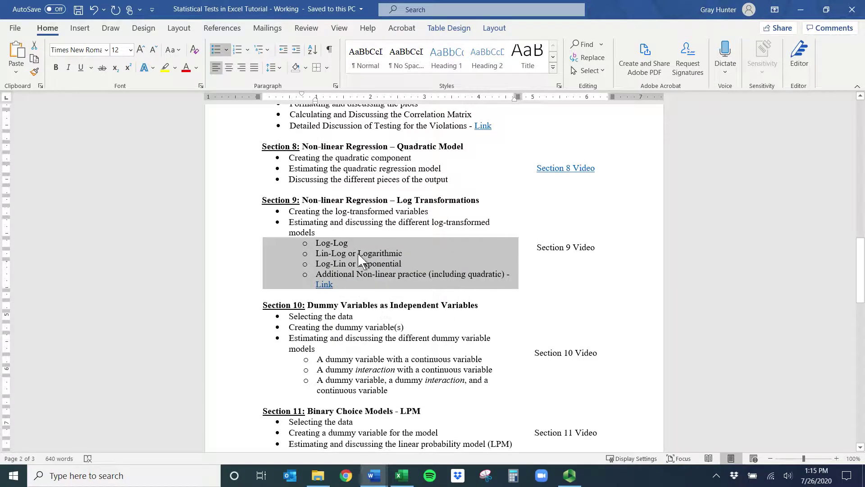
click(801, 10)
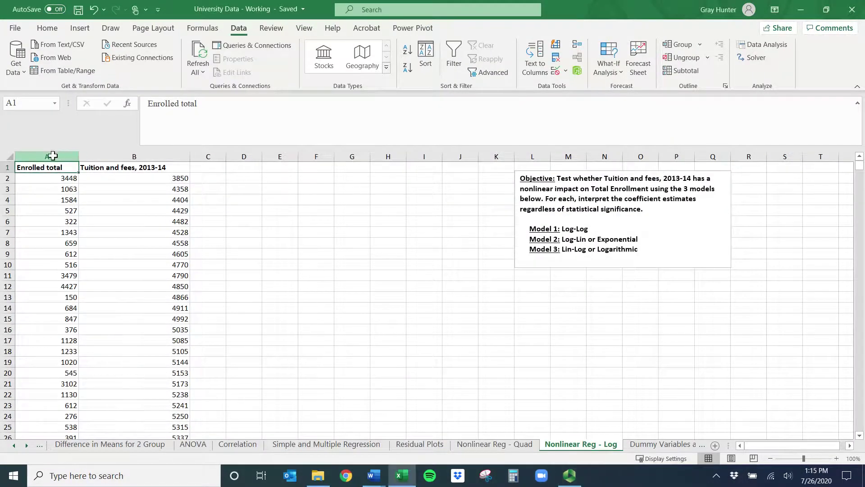
drag(53, 155, 131, 156)
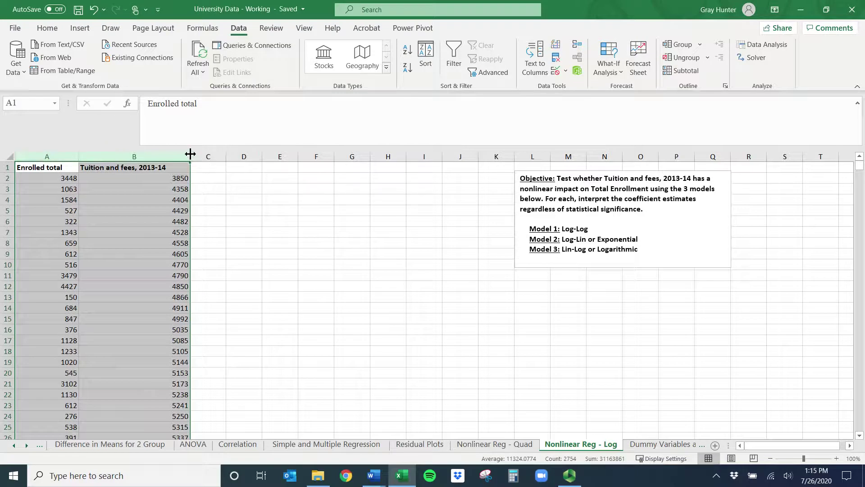
click(575, 218)
double_click(622, 250)
drag(638, 251, 521, 232)
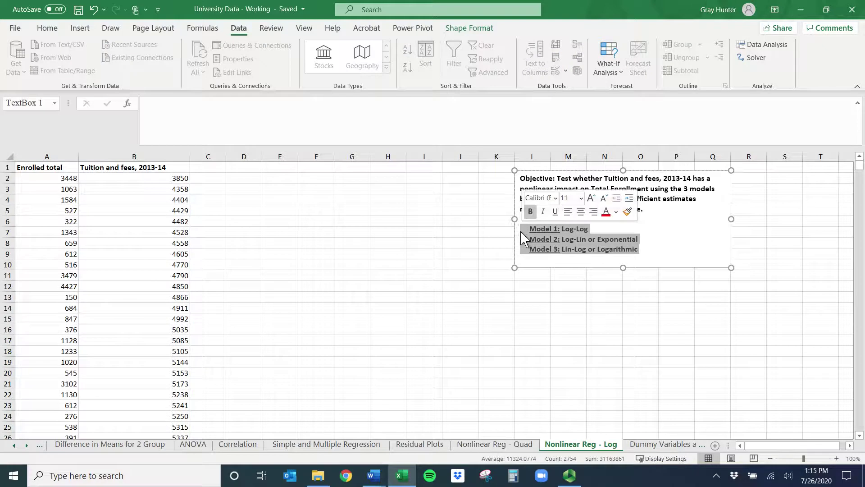
click(577, 239)
drag(590, 231, 521, 229)
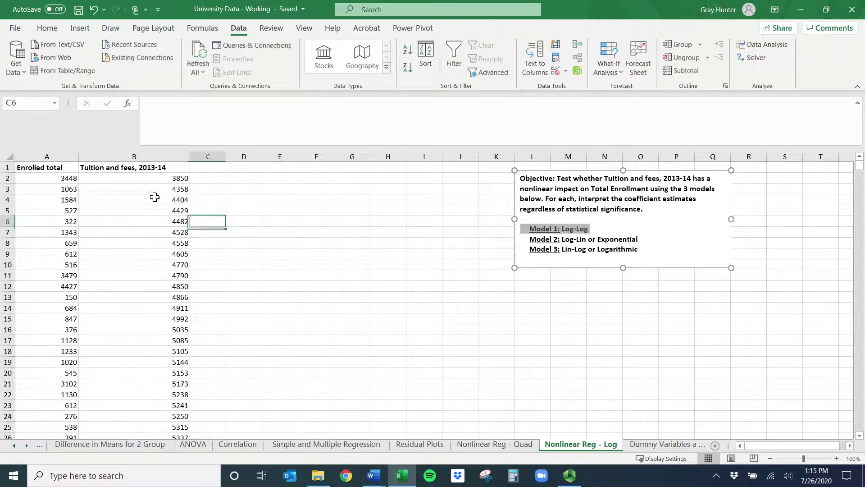
click(67, 169)
key(ctrl+shift+Down)
key(ctrl+shift+Right)
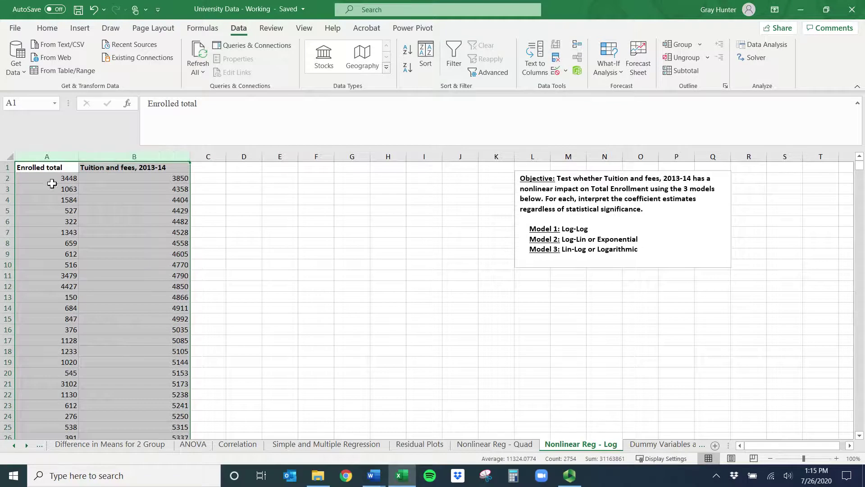
click(50, 171)
click(87, 168)
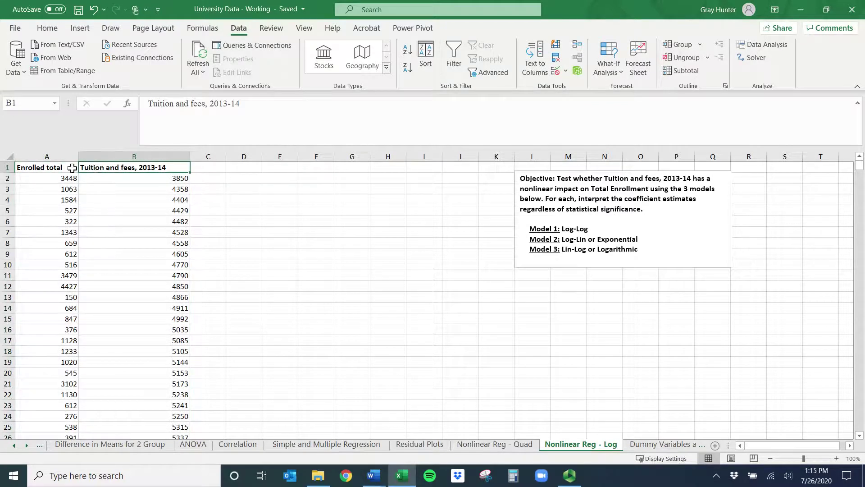
click(53, 167)
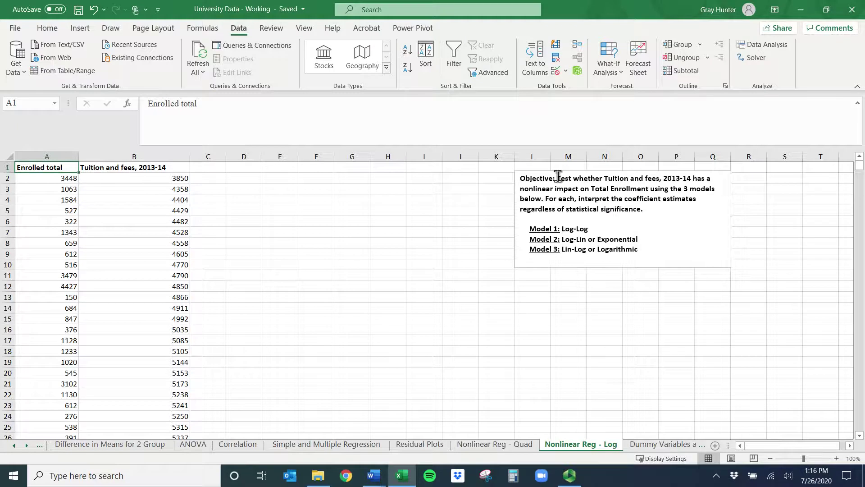
drag(557, 178, 644, 191)
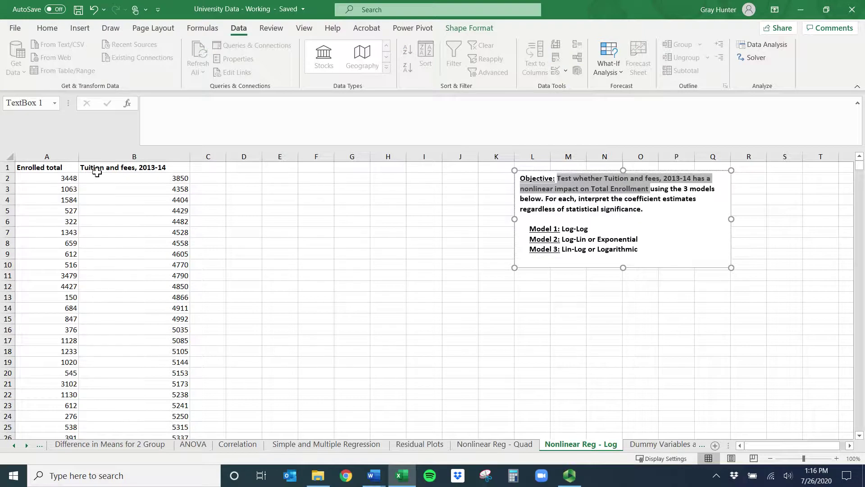
click(97, 169)
Relabel the headers as 'Tuition and fees, 2013-14 (x)' in B1 and 'Enrolled total (y)' in A1
click(255, 103)
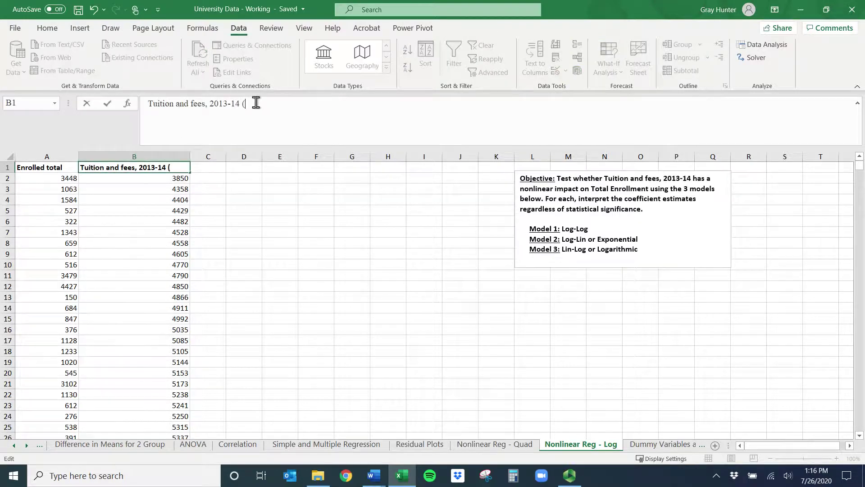
key(Return)
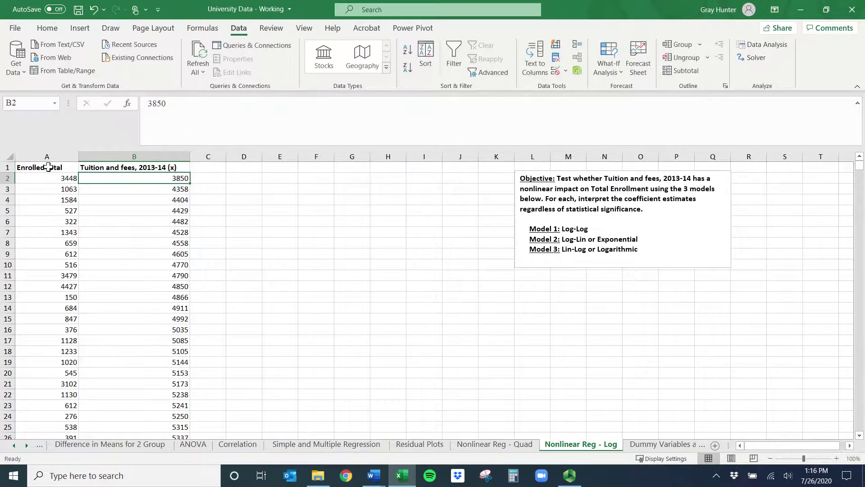
click(67, 167)
click(237, 108)
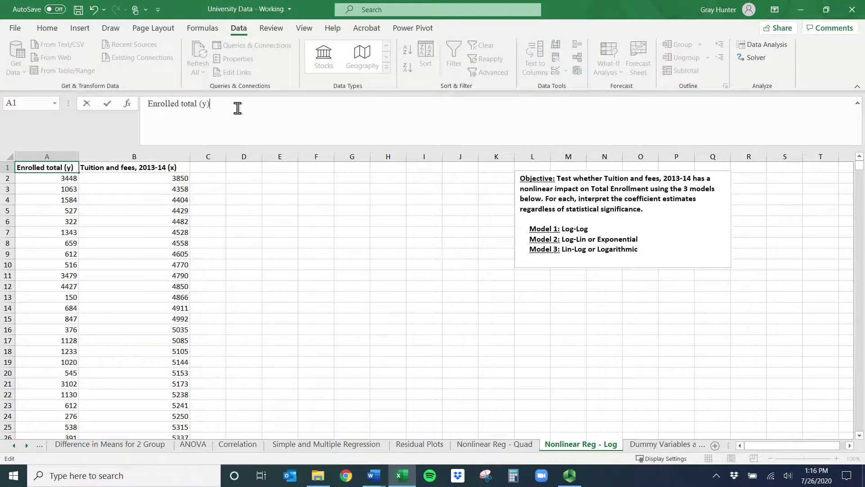
text((y))
key(Return)
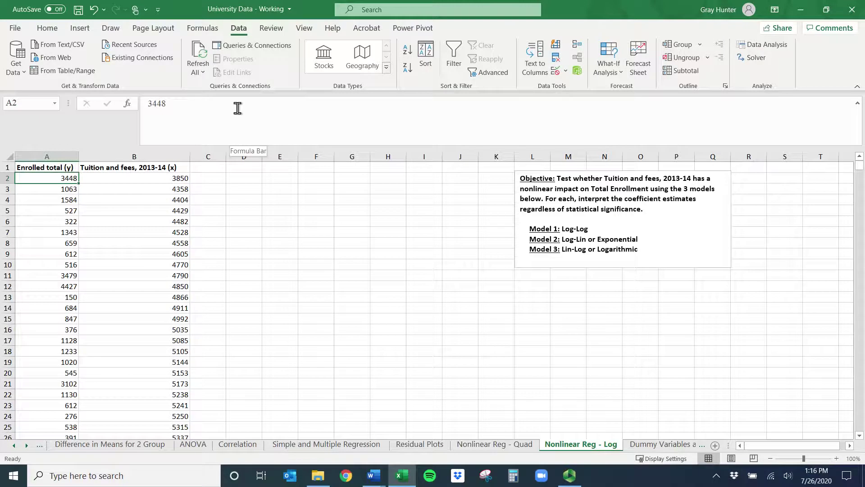
Look over columns A through I, then highlight the 'Model 1: Log-Log' line
click(156, 151)
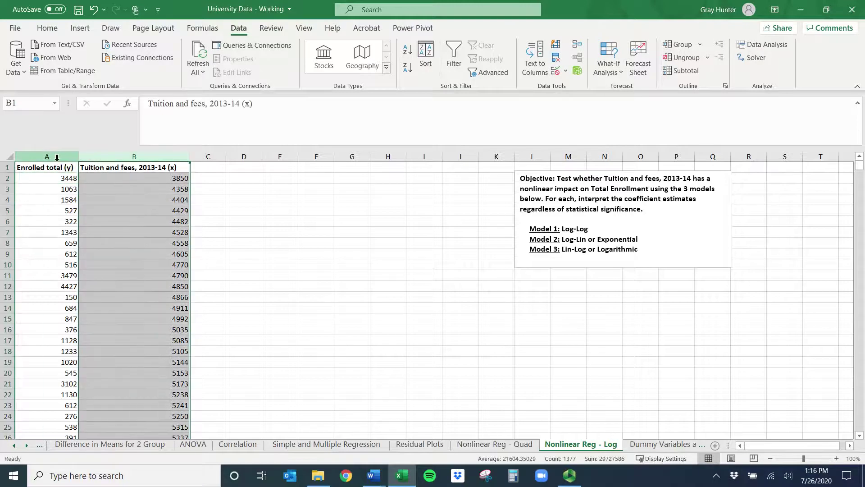
click(51, 155)
click(106, 158)
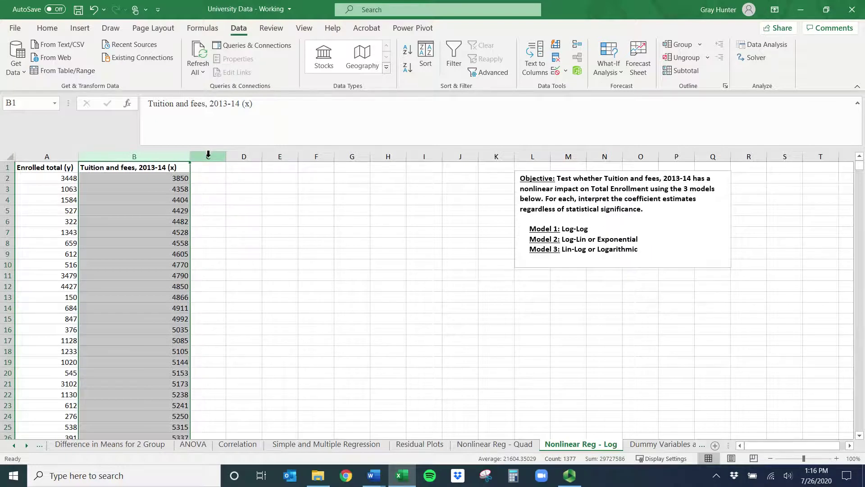
drag(208, 155, 416, 152)
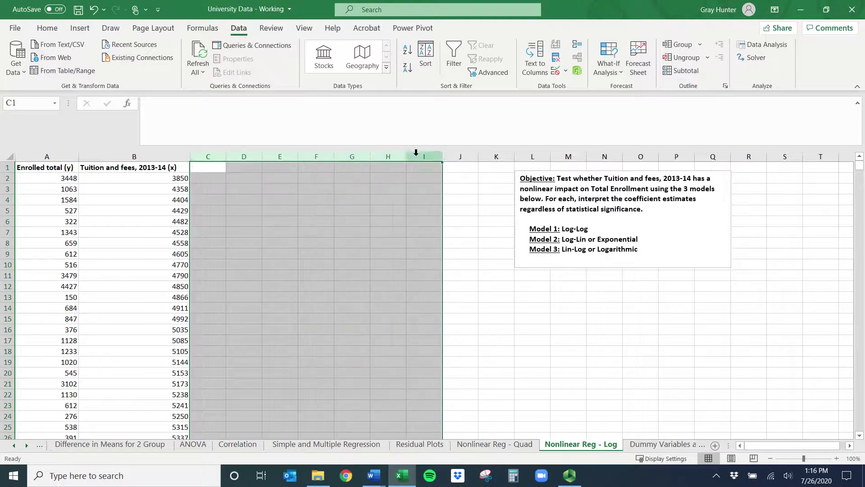
click(58, 153)
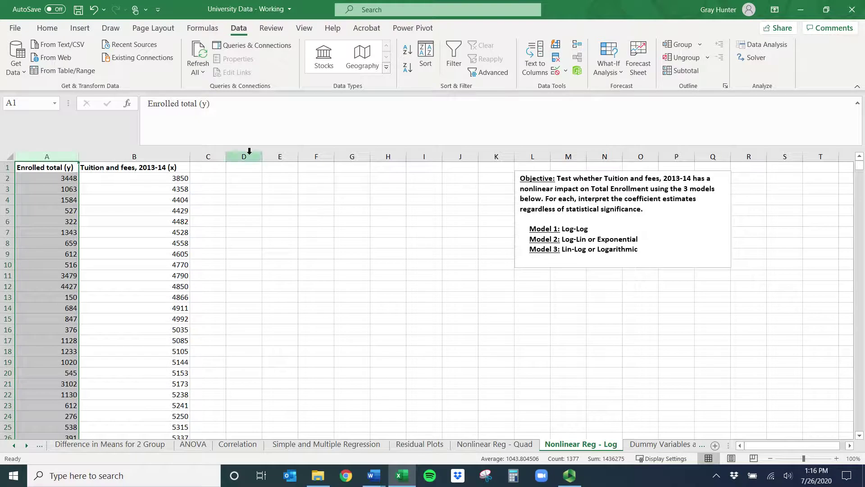
drag(207, 156, 390, 154)
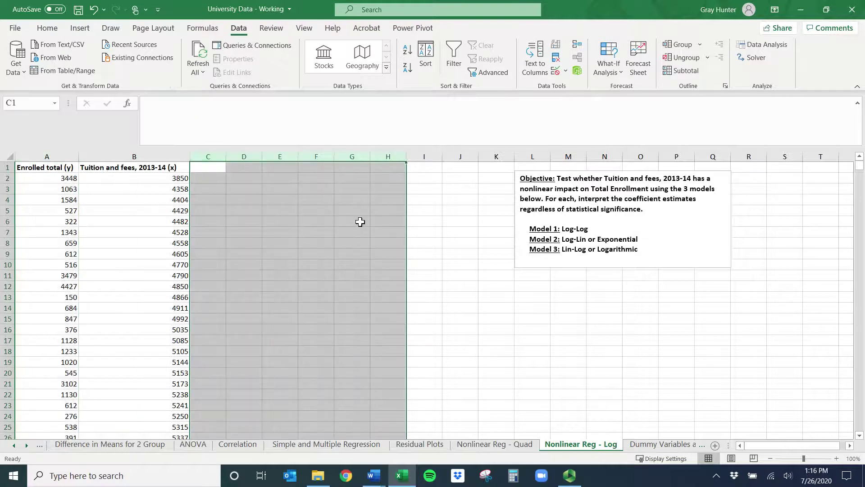
click(239, 199)
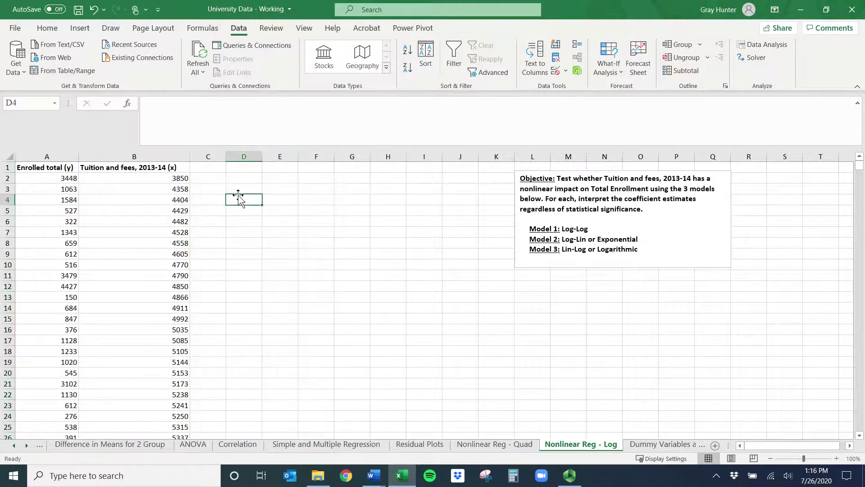
drag(602, 229, 527, 231)
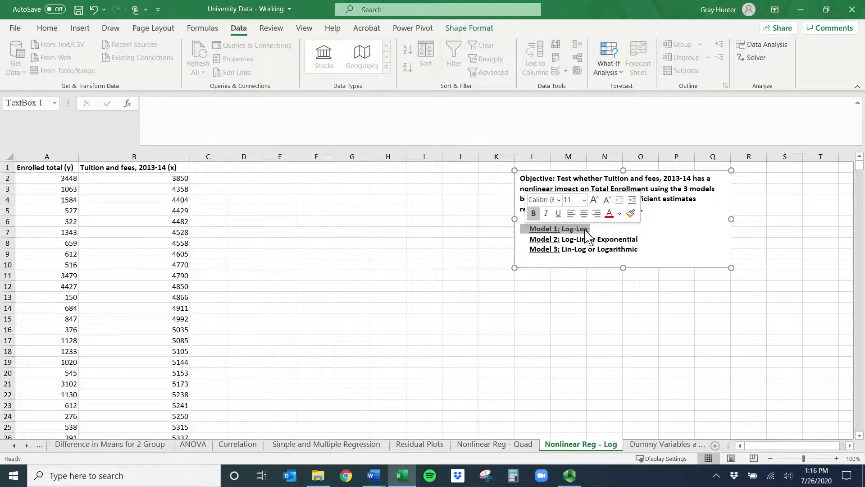
Add the headers 'Ln(Enrollment)' in C1 and 'Ln(Tuition)' in D1
click(47, 170)
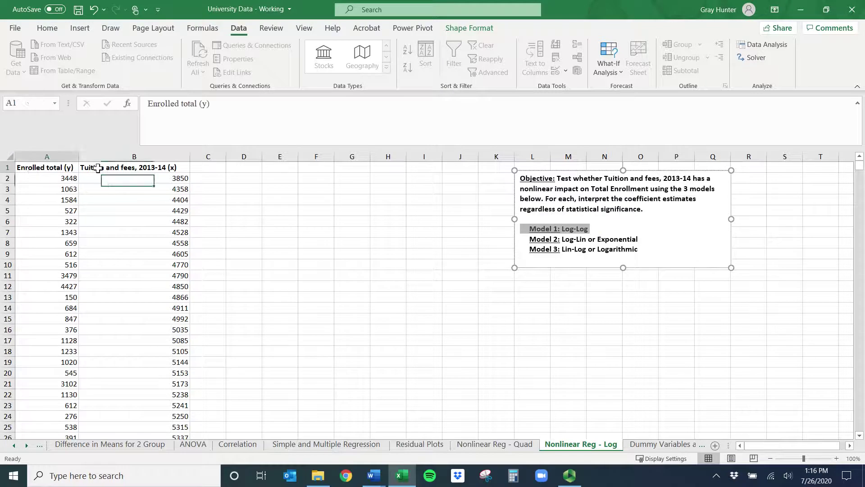
drag(47, 169, 170, 174)
click(209, 173)
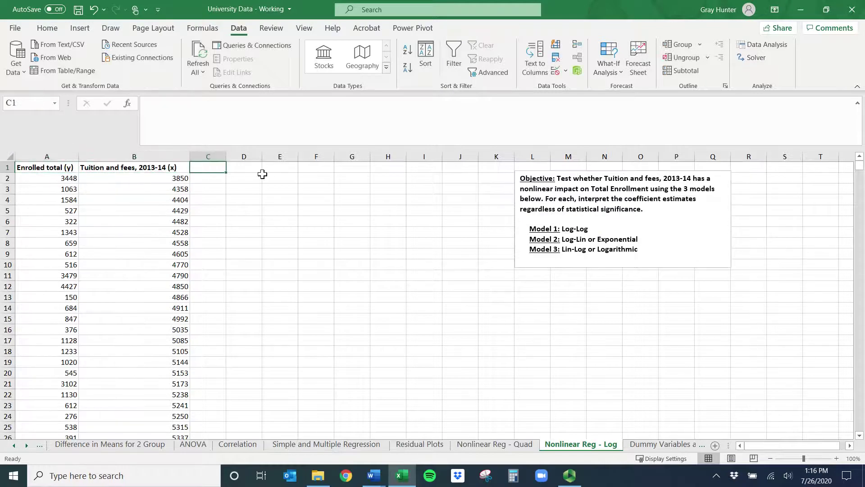
text(Ln(Enrollment)
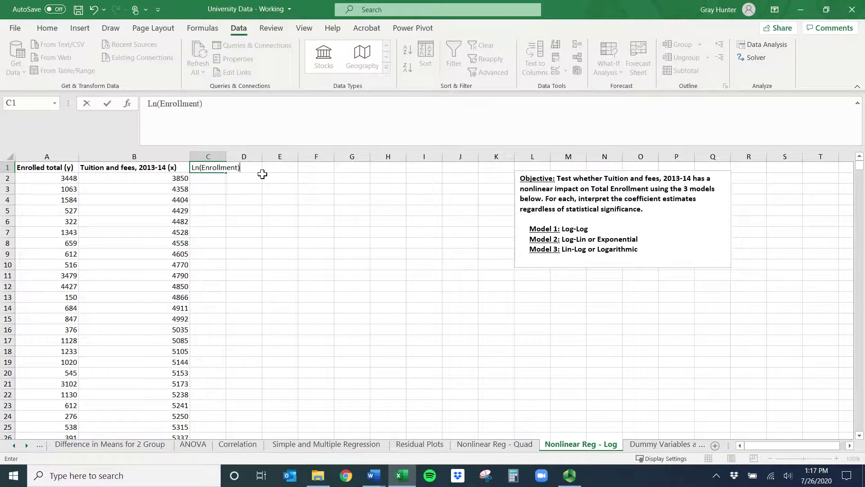
key(Return)
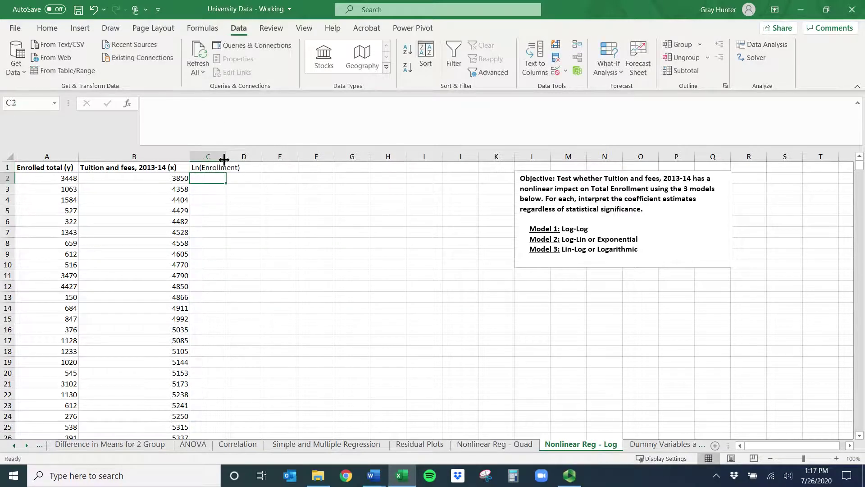
click(257, 170)
text(Ln(Tui)
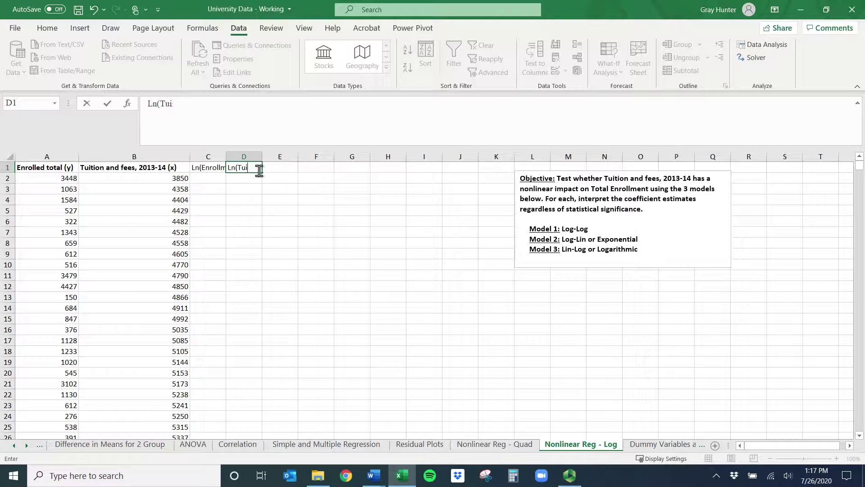
text(tion))
key(Return)
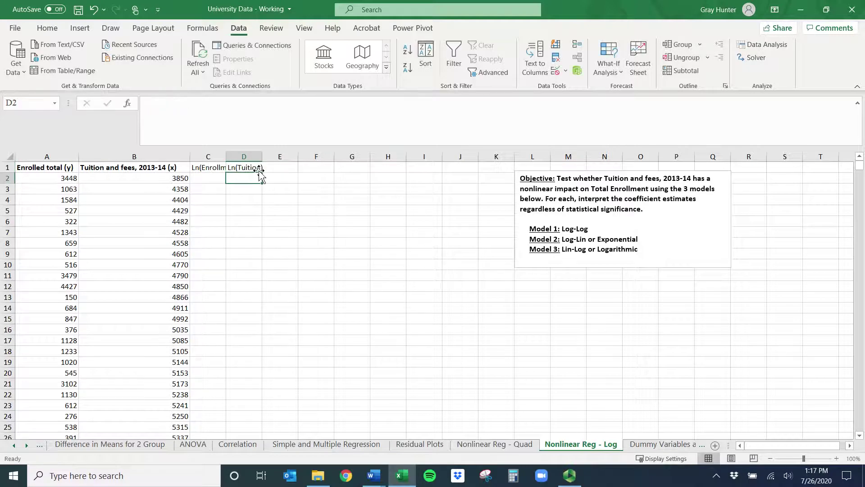
AutoFit columns D and C to their header widths
drag(217, 167, 242, 168)
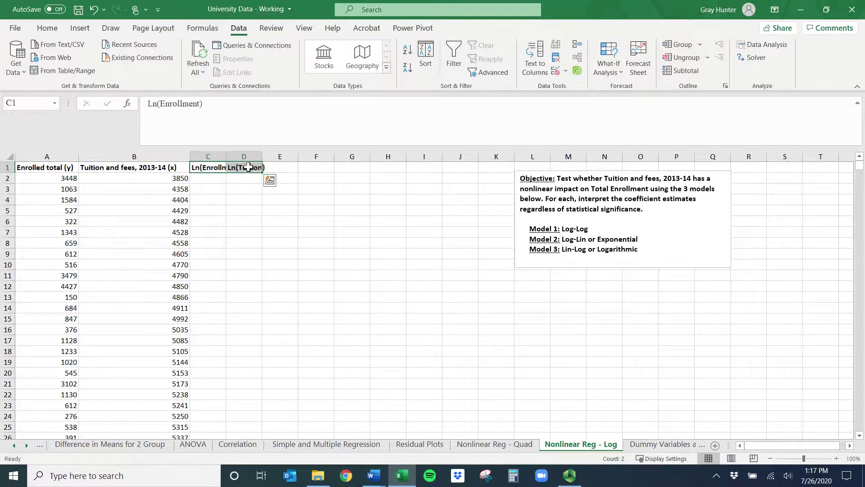
double_click(262, 156)
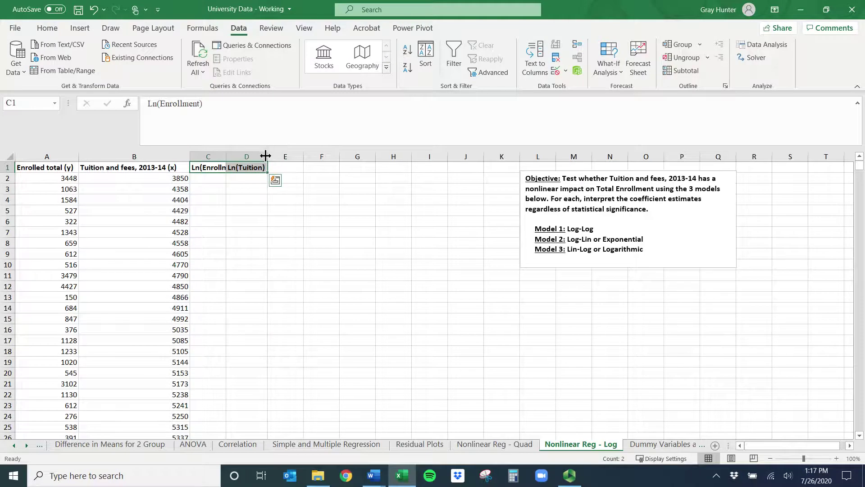
double_click(226, 156)
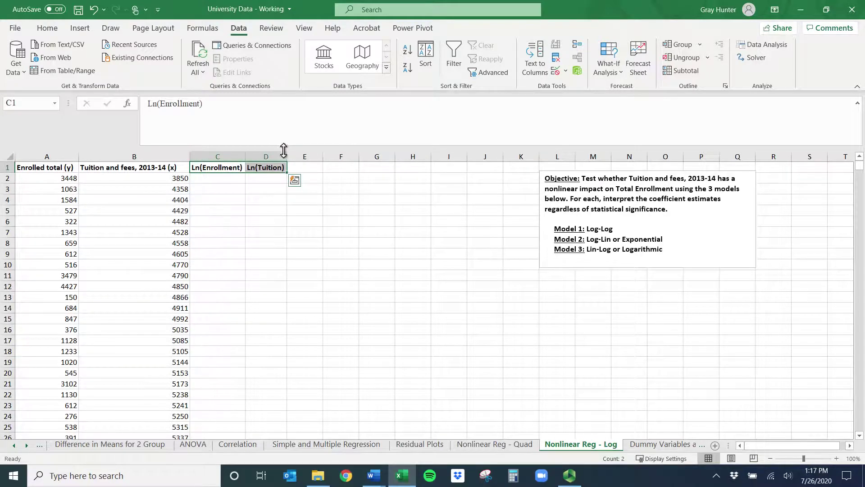
Enter =LN(A2) in C2, copy it to D2, and fill both formulas down every data row
click(211, 178)
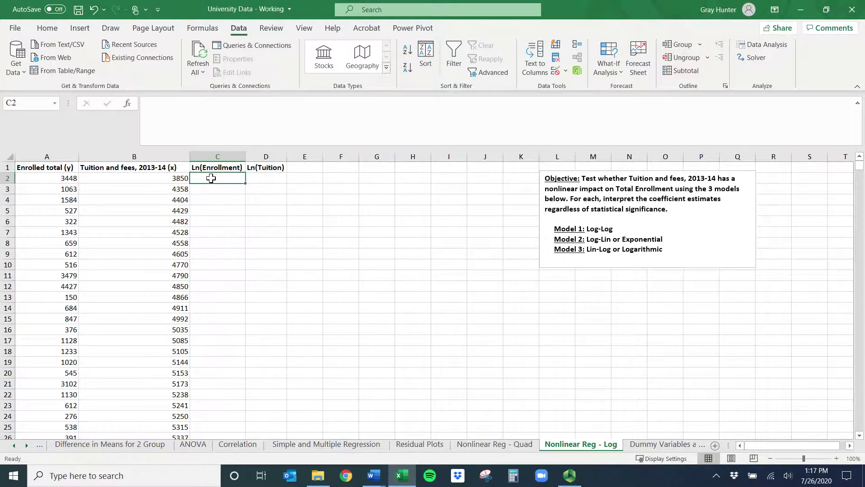
text(=ln)
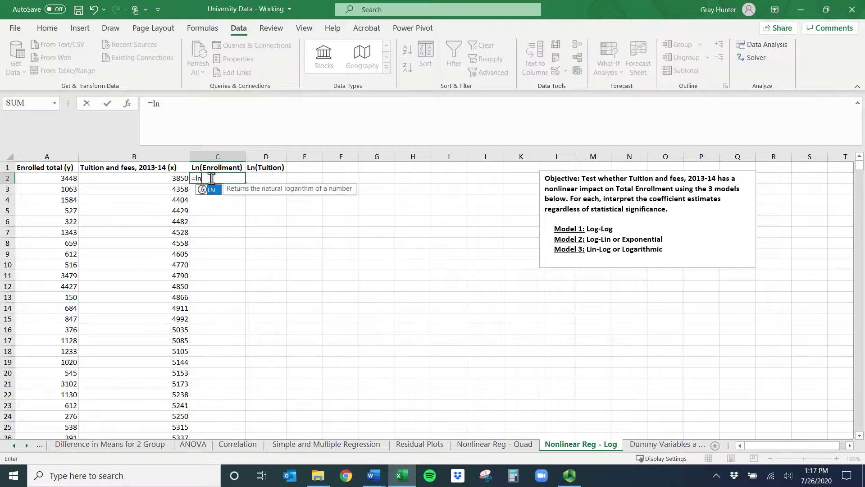
text(()
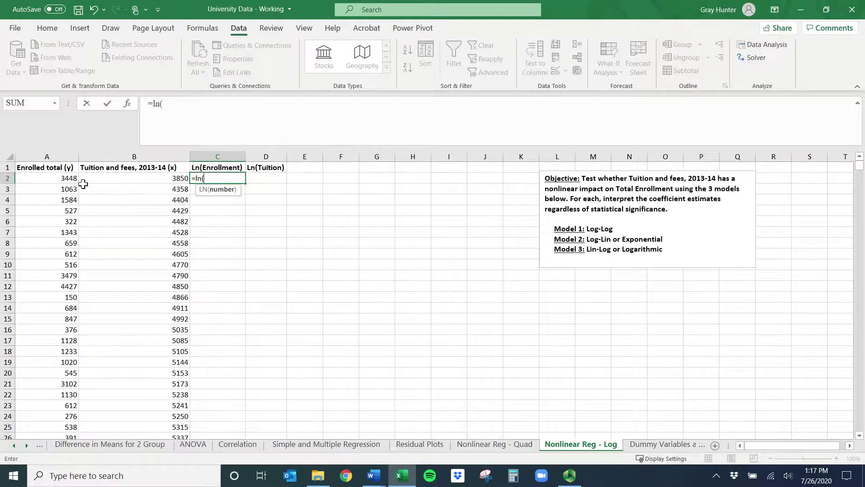
click(54, 180)
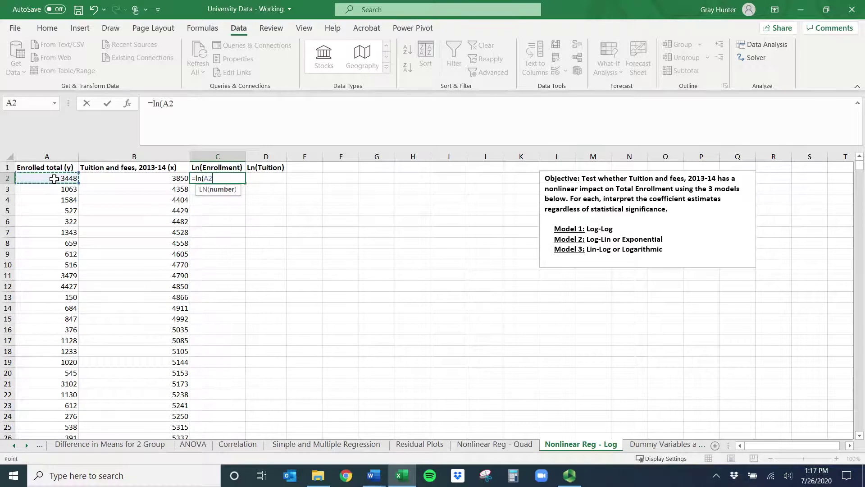
key(Return)
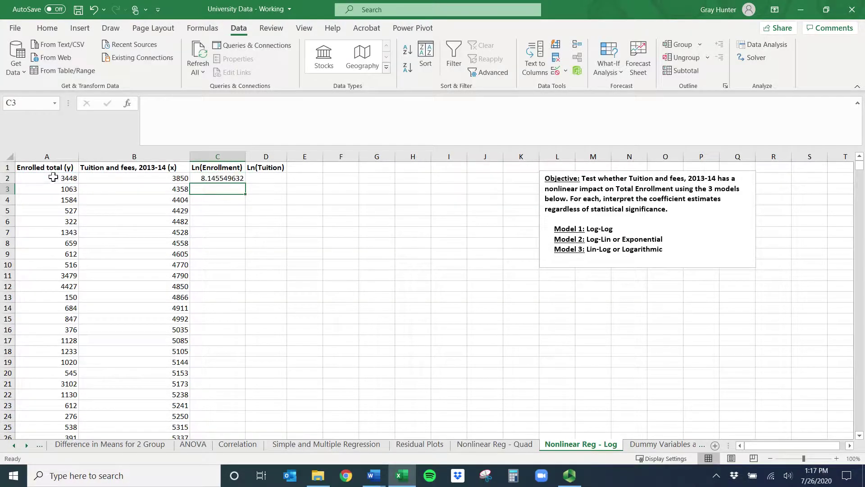
click(213, 178)
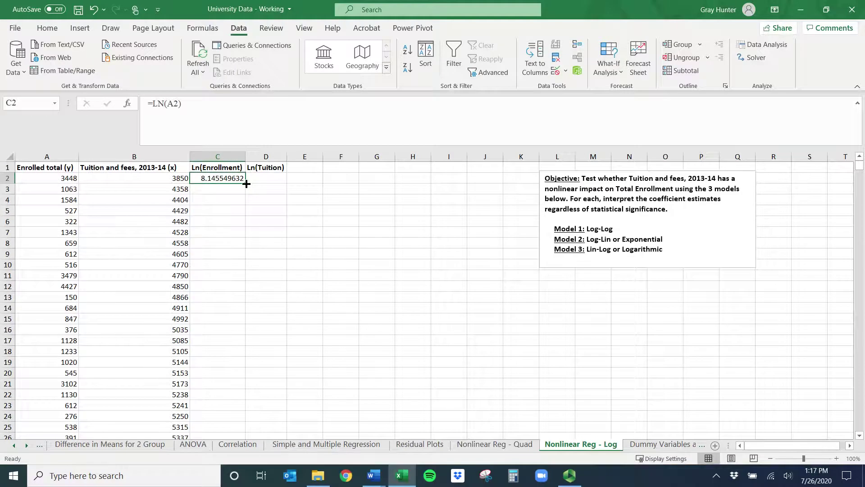
drag(246, 184, 284, 182)
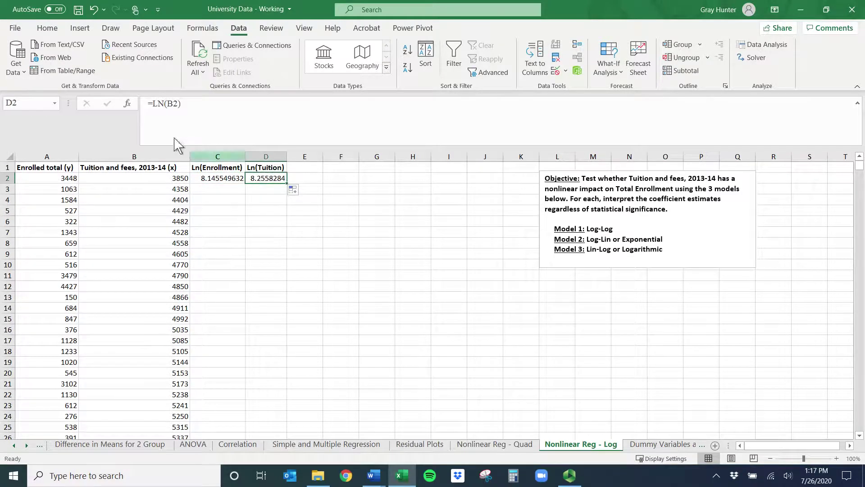
drag(228, 178, 269, 179)
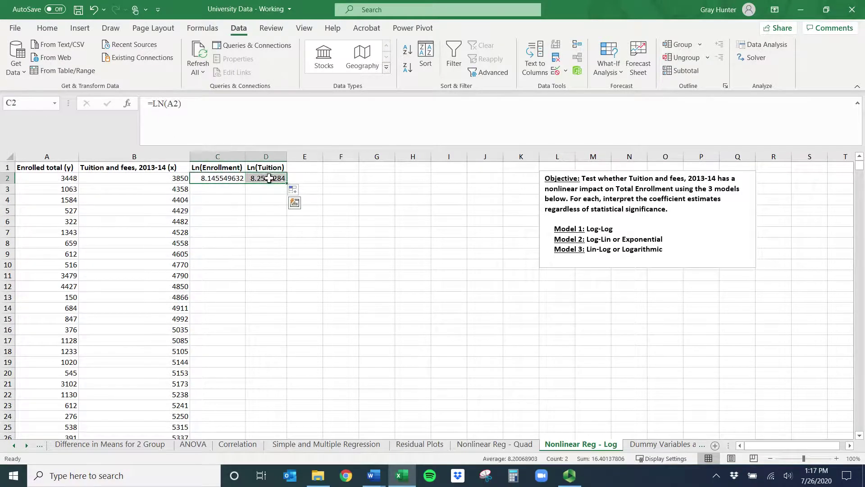
double_click(287, 183)
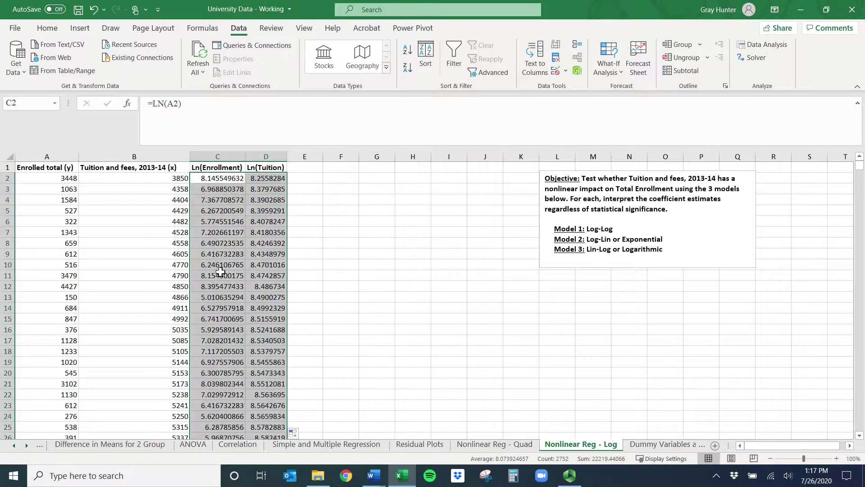
drag(667, 249, 554, 233)
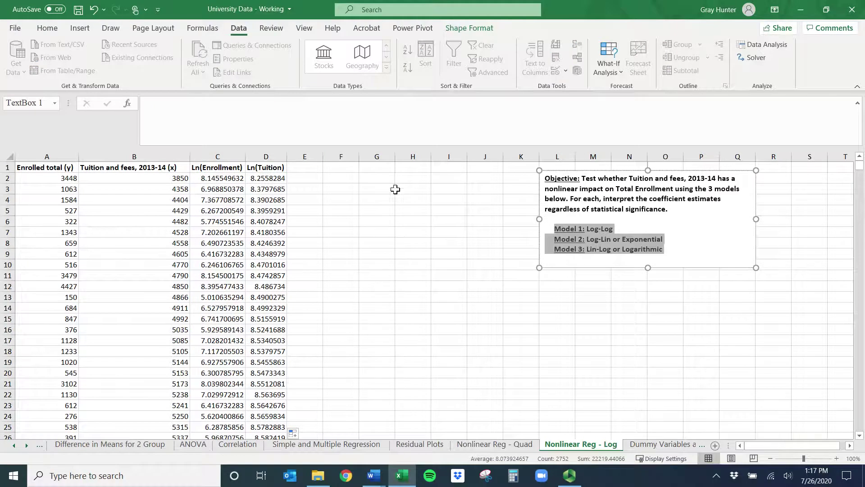
Save the workbook and start a Regression with Y range Ln(Enrollment), $C$1:$C$1377
click(643, 248)
click(79, 9)
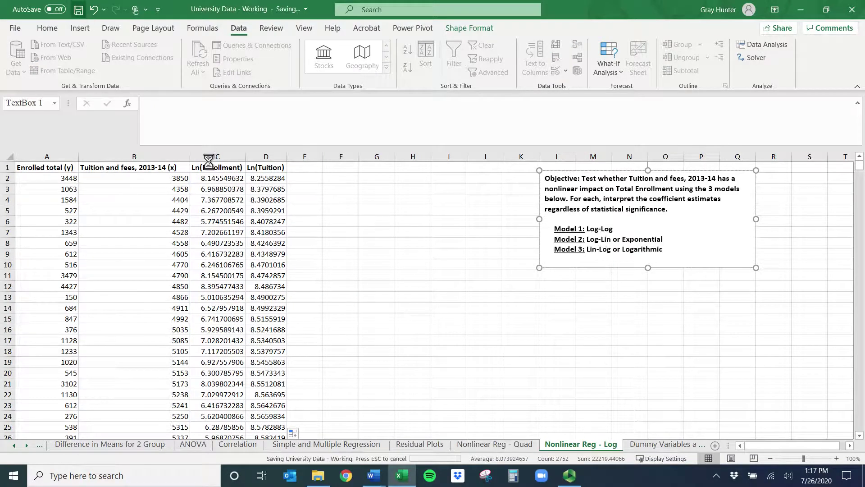
click(213, 156)
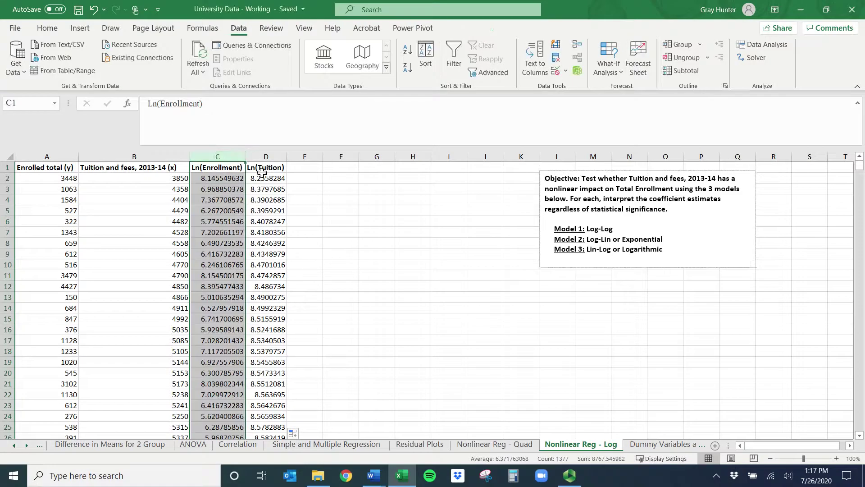
click(268, 156)
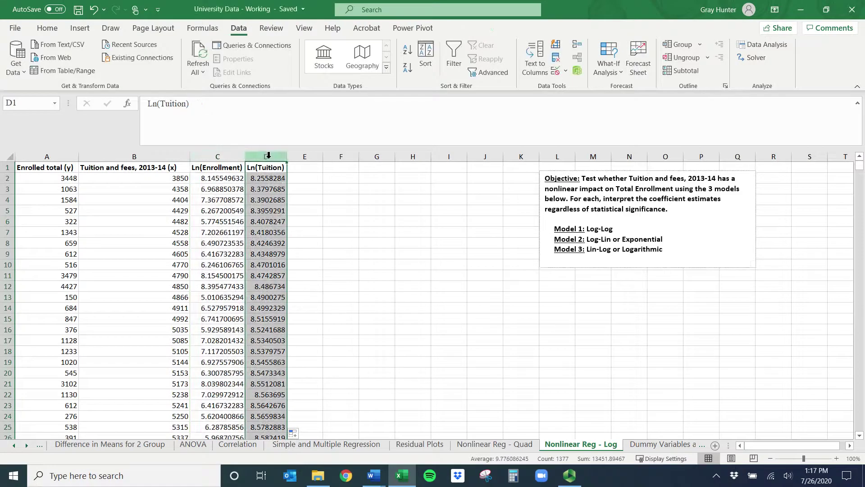
click(768, 45)
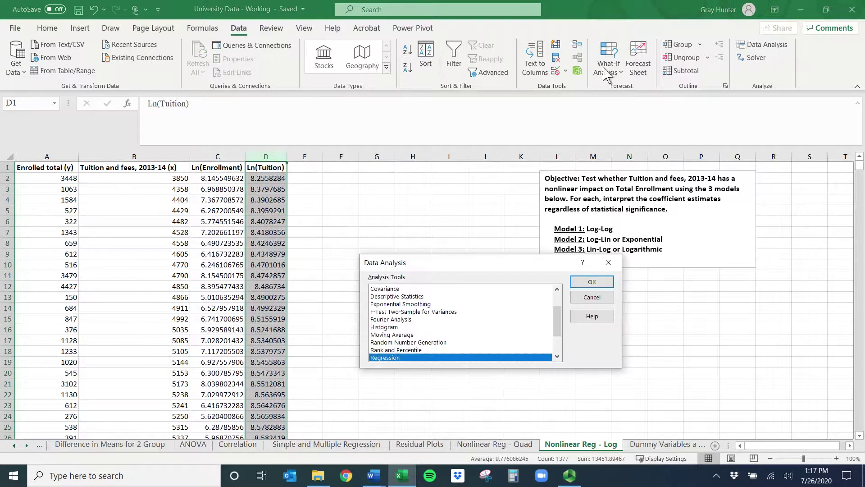
click(592, 282)
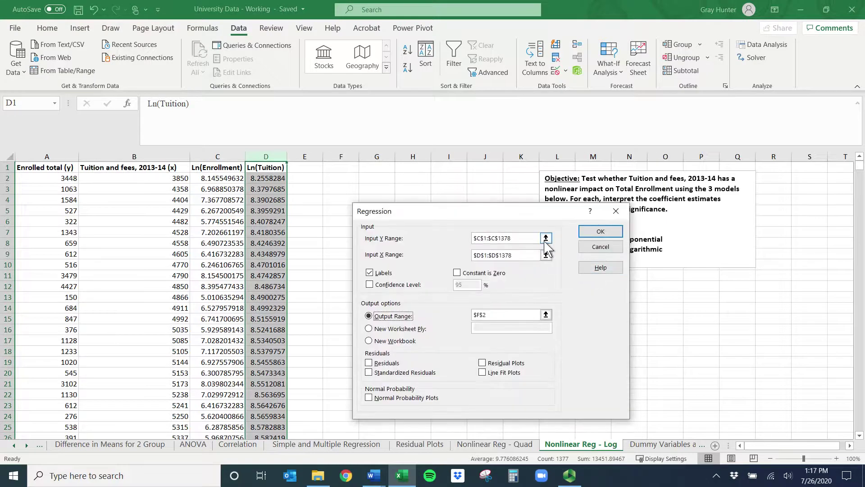
click(544, 241)
click(219, 167)
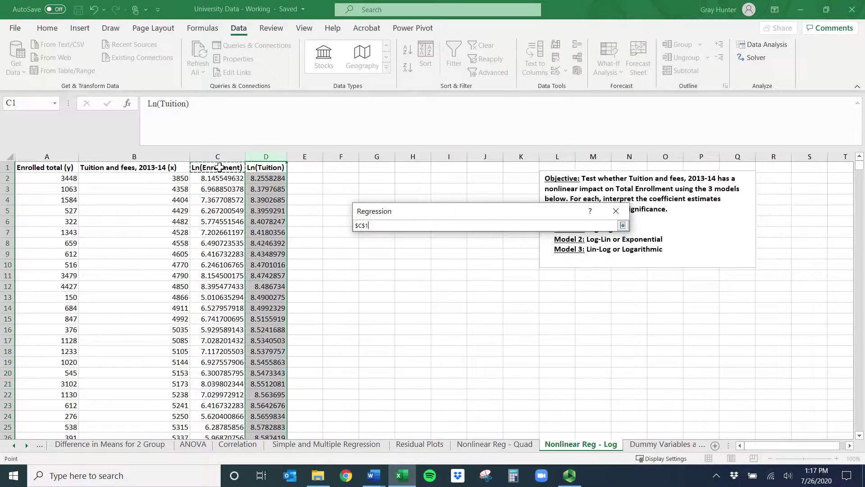
key(ctrl+shift+Down)
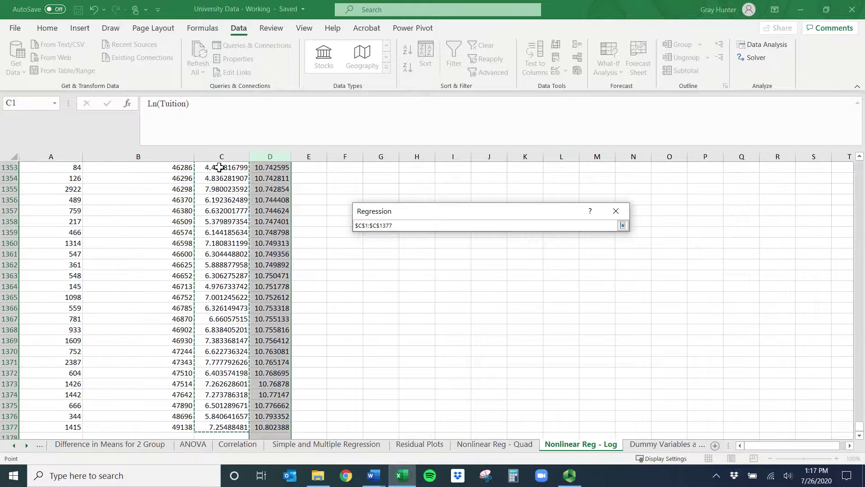
key(Return)
Set X range $D$1:$D$1377, tick Labels, output at $G$2, and run the Log-Log regression
click(536, 251)
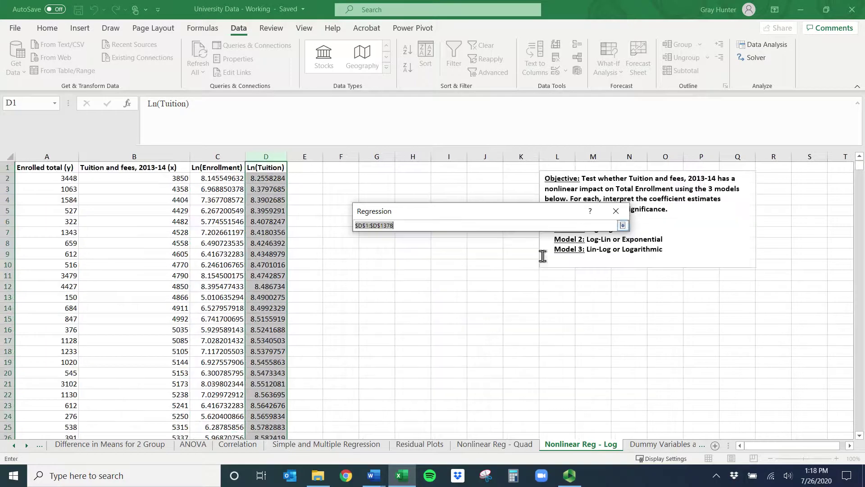
click(267, 168)
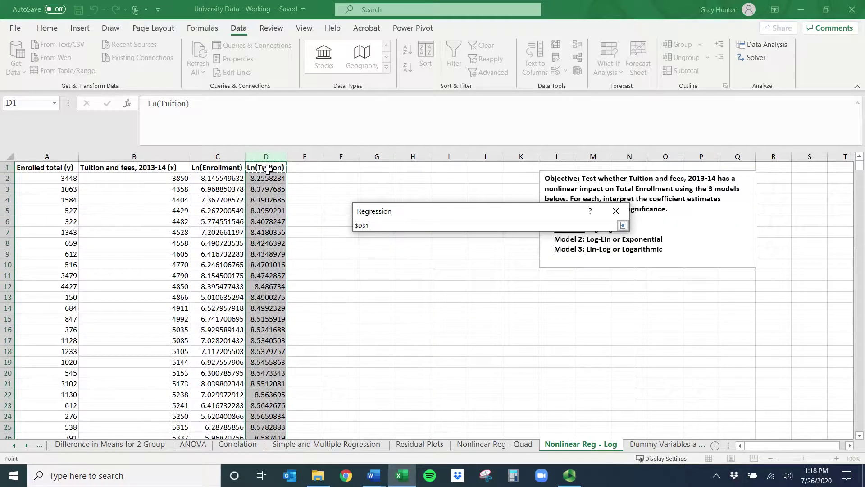
key(ctrl+shift+Down)
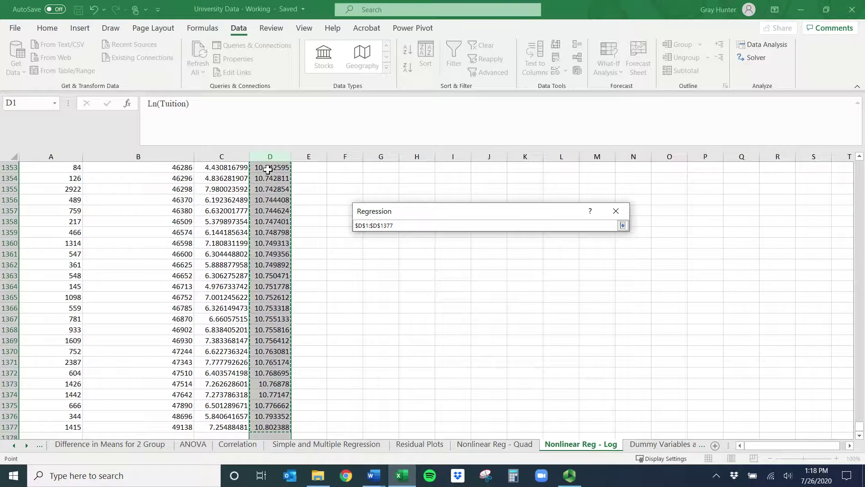
key(Return)
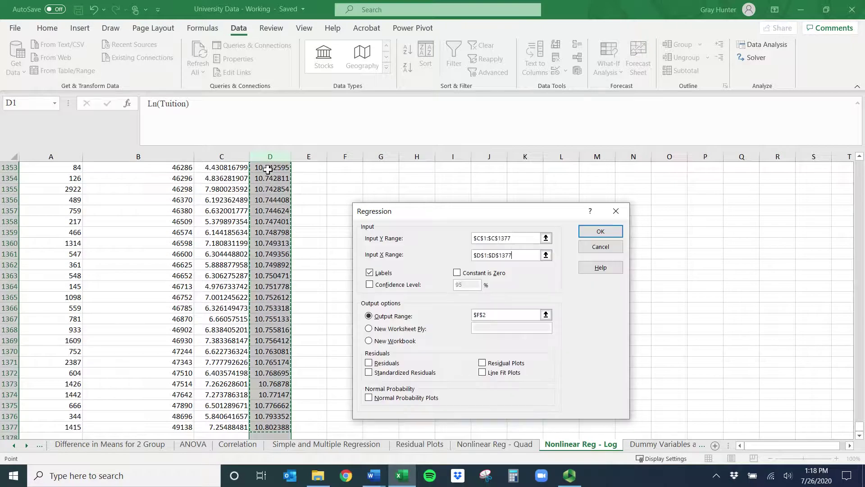
click(379, 273)
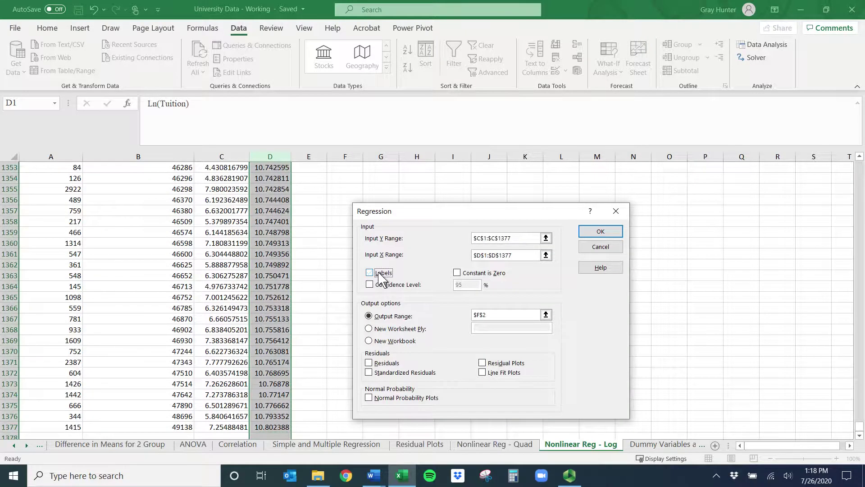
click(375, 328)
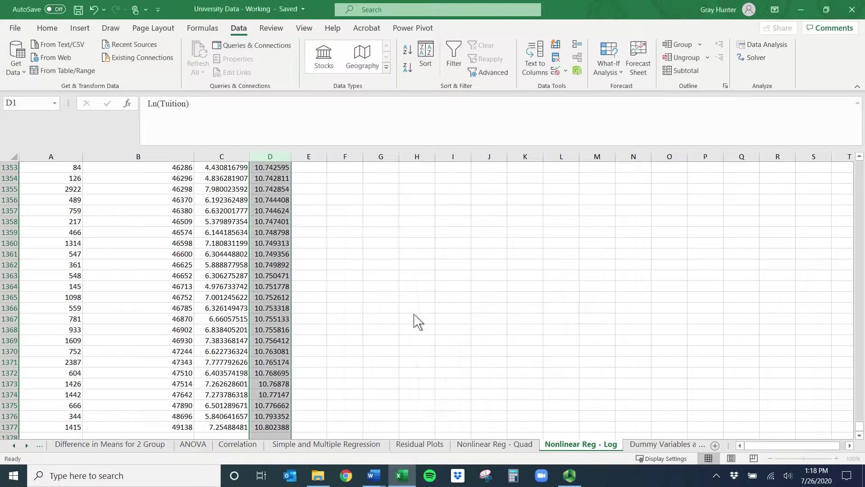
click(541, 255)
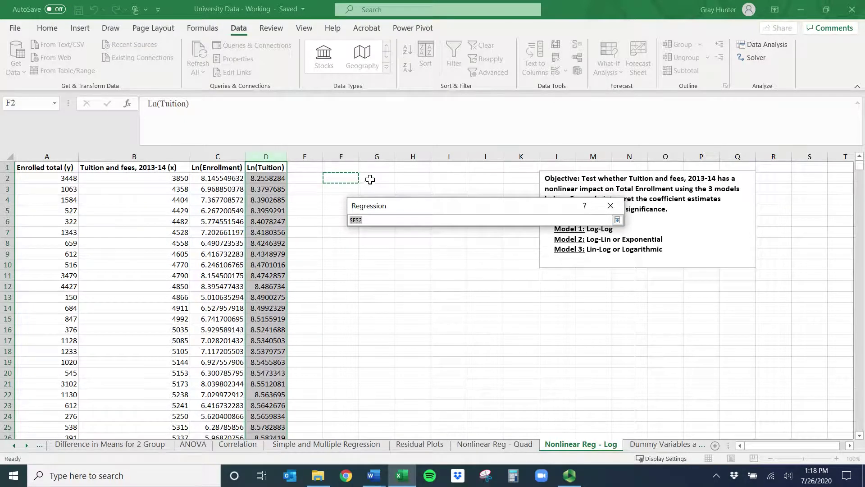
click(370, 179)
key(Return)
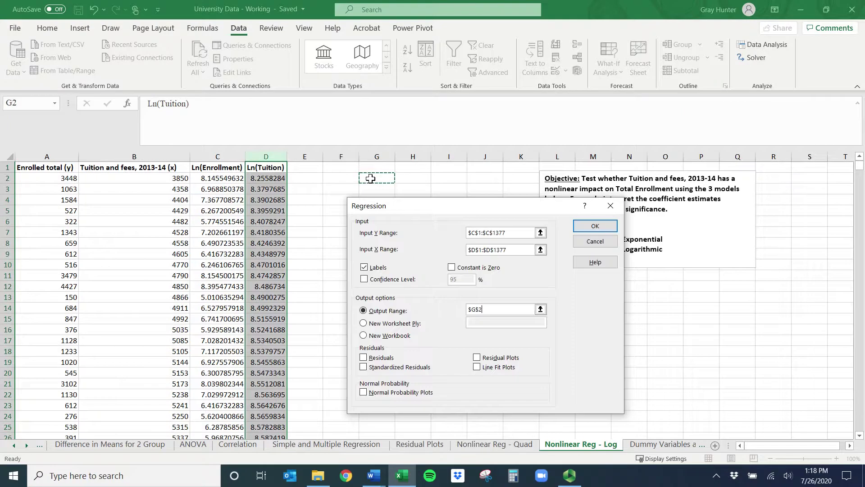
key(Return)
Move the objective box aside and retitle G2 as 'Log-Log Output'
click(670, 221)
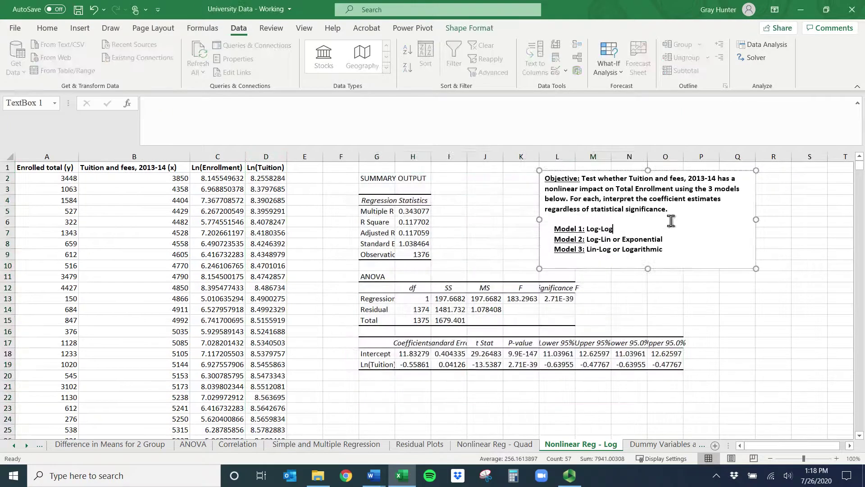
drag(611, 170, 736, 172)
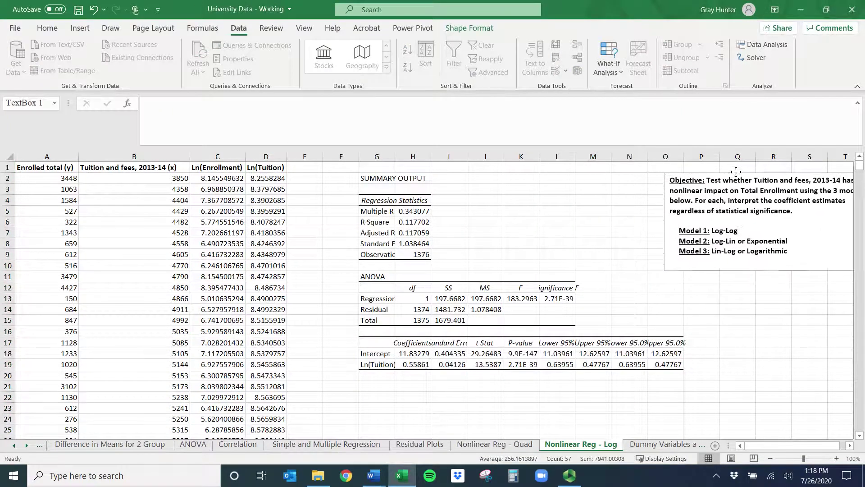
click(377, 177)
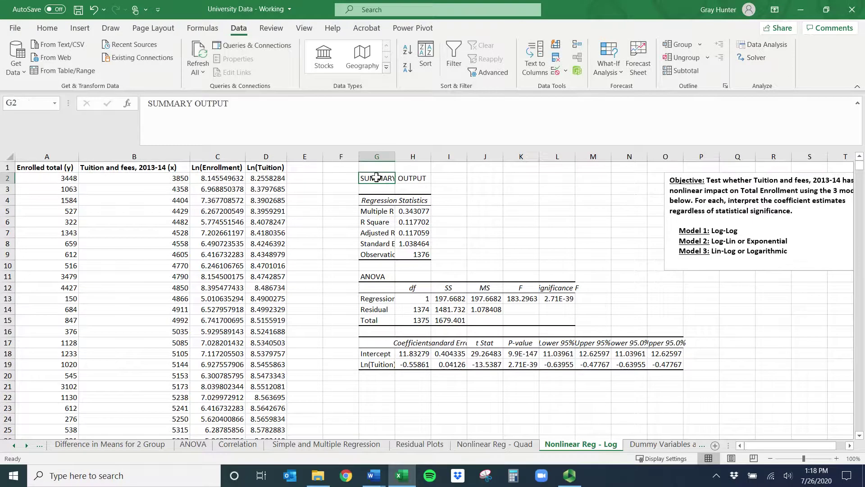
text(Log-Log Output)
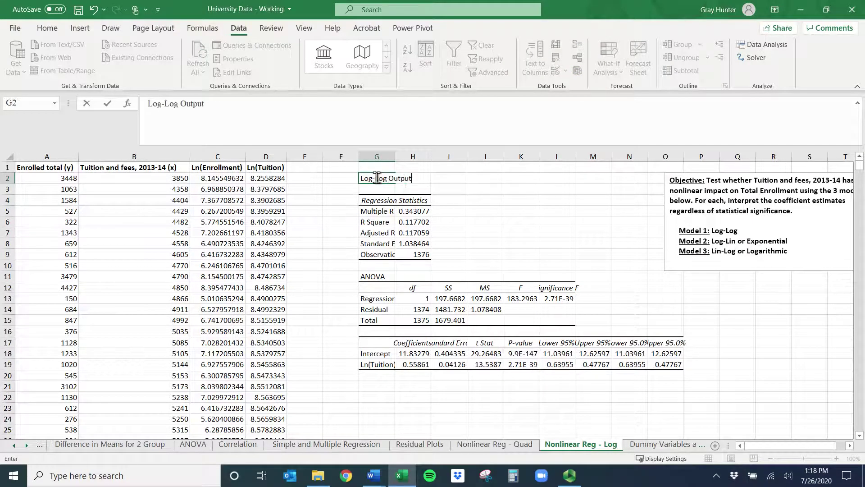
key(Return)
Give the title yellow fill and bold, merge and centre it across G2:H2, and AutoFit column G
click(376, 177)
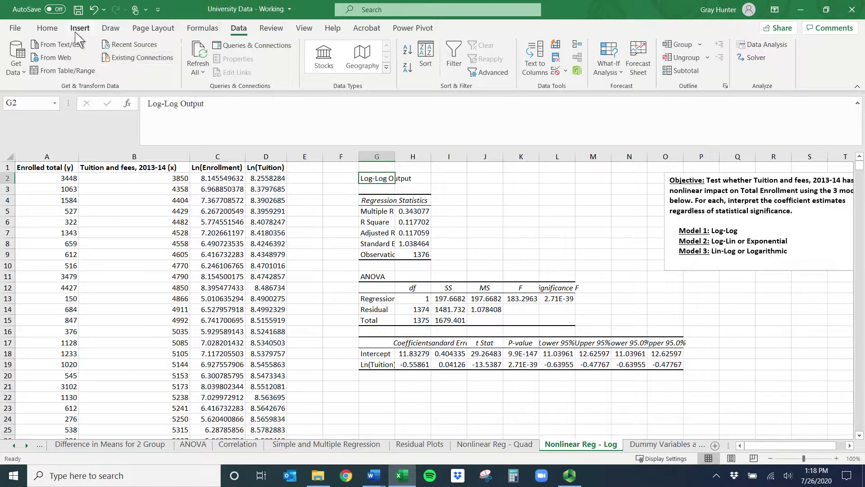
click(47, 28)
click(179, 68)
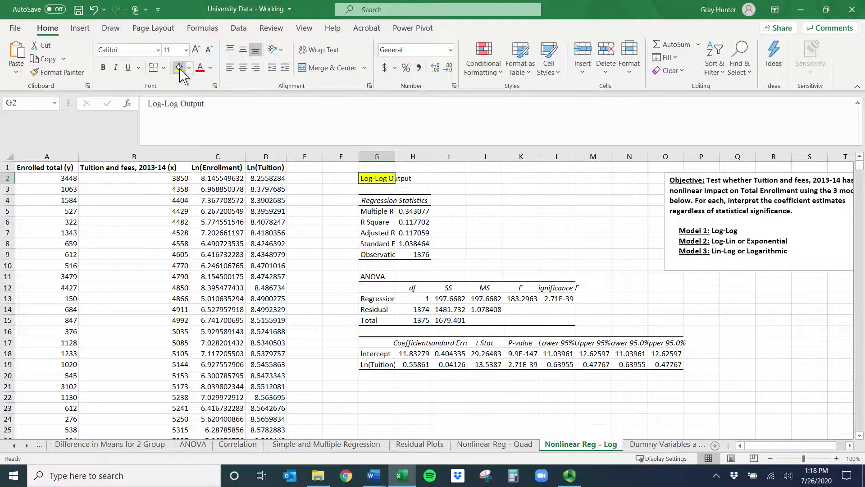
drag(377, 178, 412, 177)
key(ctrl+b)
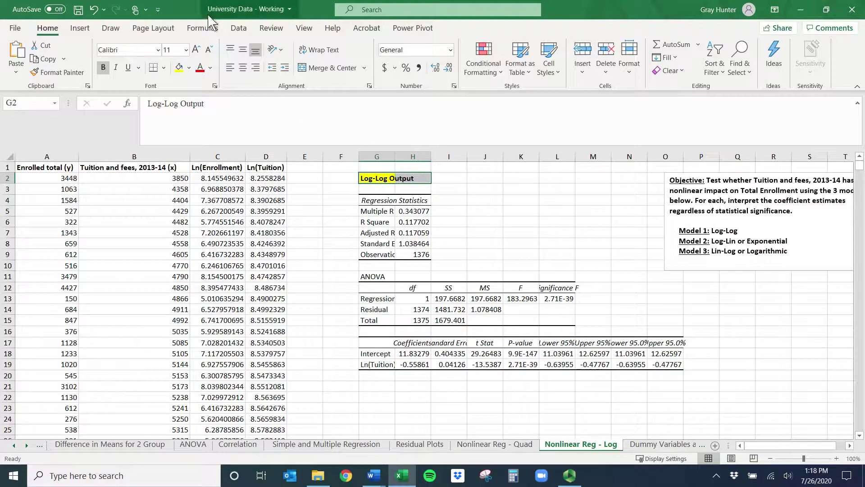
click(237, 31)
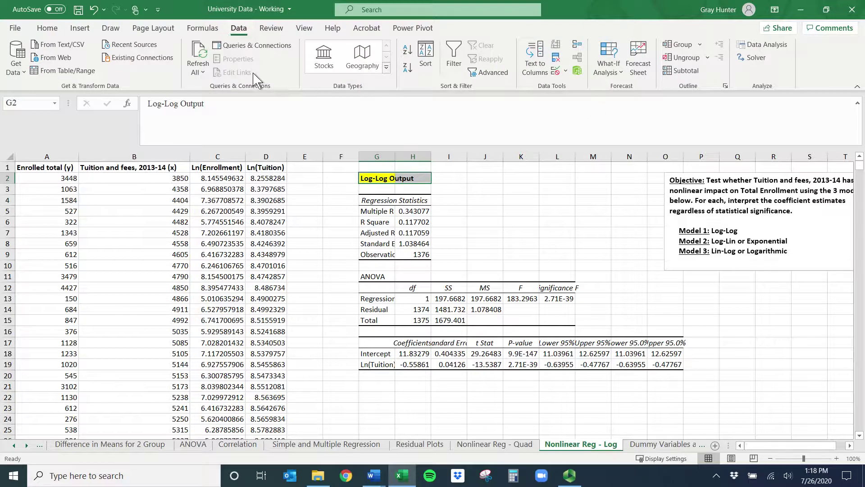
click(57, 30)
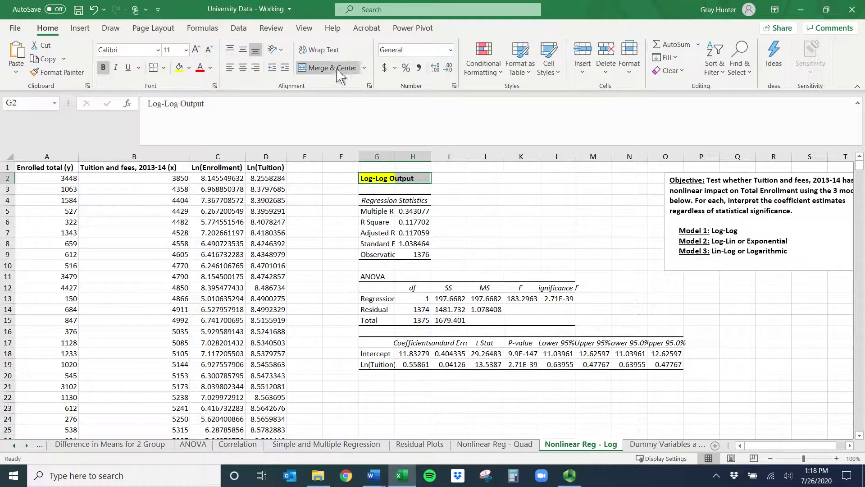
click(329, 67)
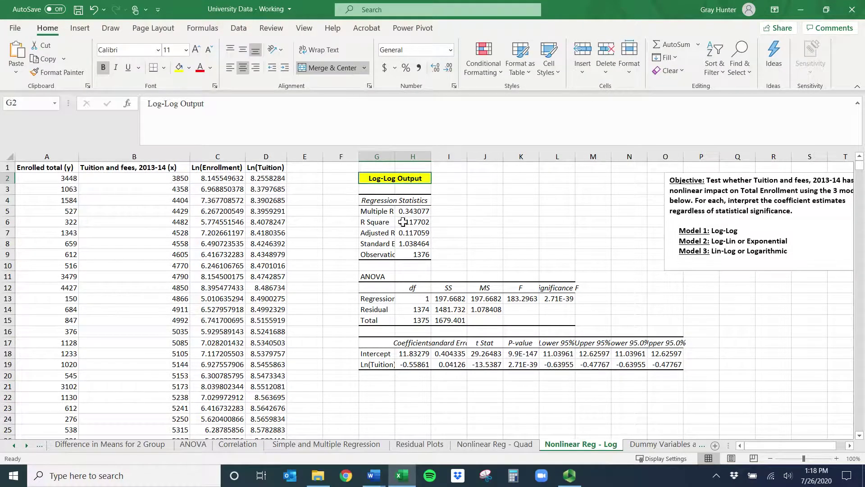
double_click(396, 157)
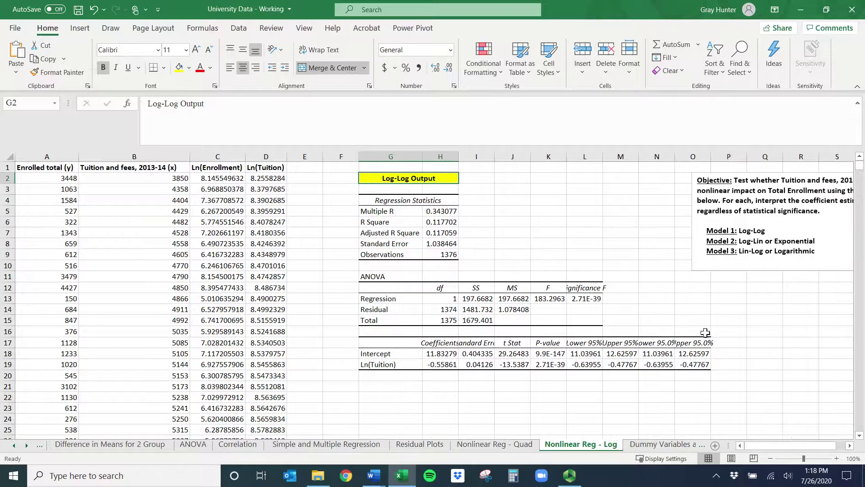
Highlight the Model 2 Log-Lin name in the objective box
drag(816, 241, 739, 241)
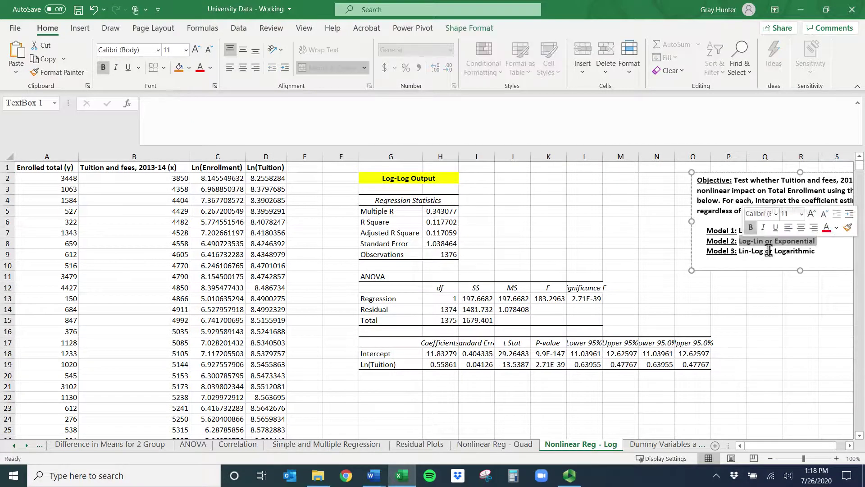
click(751, 244)
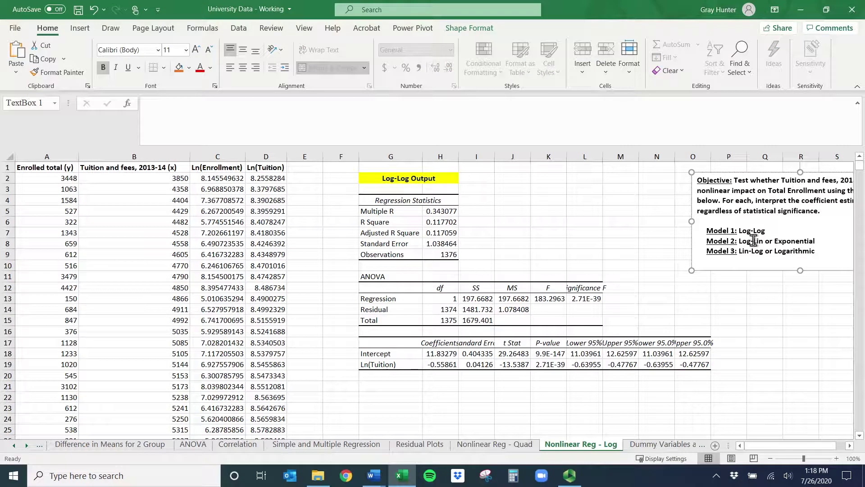
drag(752, 242, 770, 248)
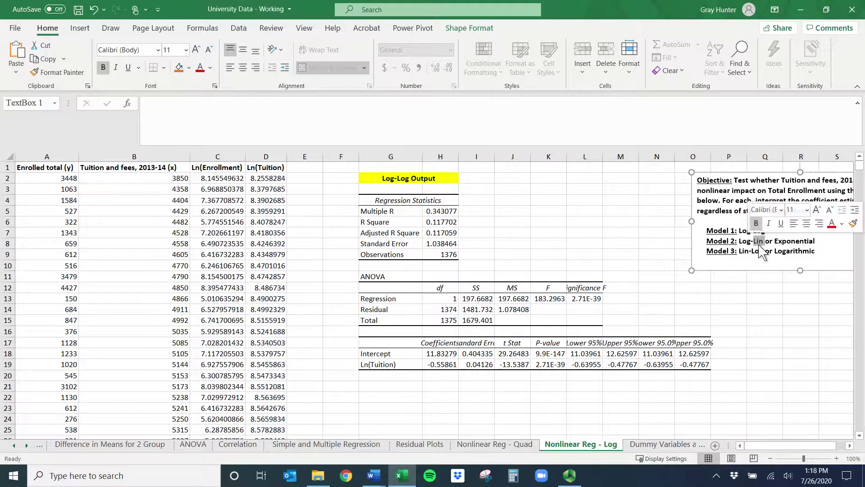
Start a new Regression keeping Y as Ln(Enrollment) and setting X to B1:B1377
click(228, 155)
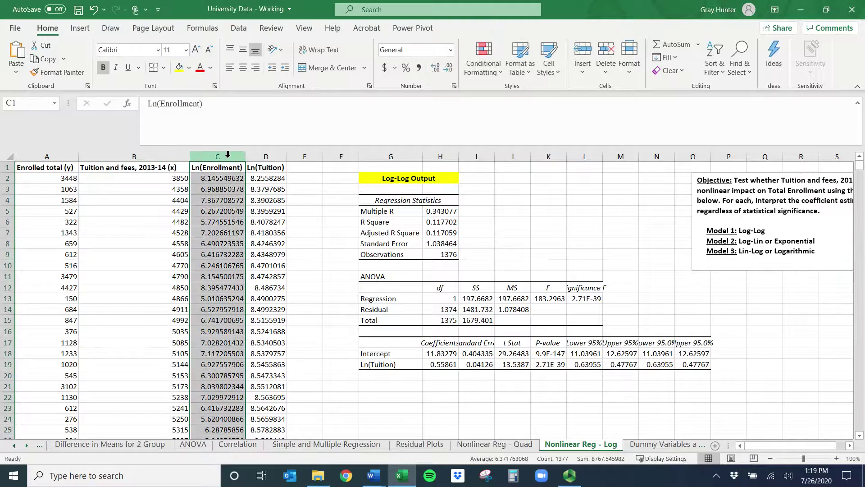
click(150, 156)
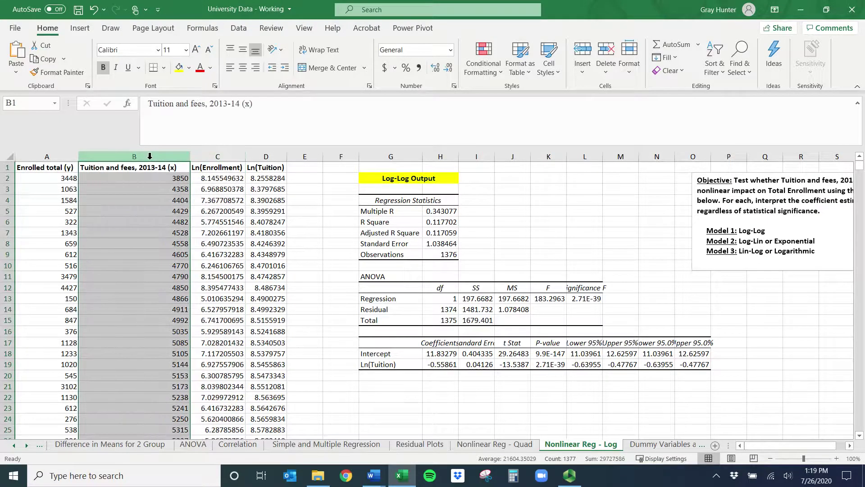
click(238, 29)
click(758, 50)
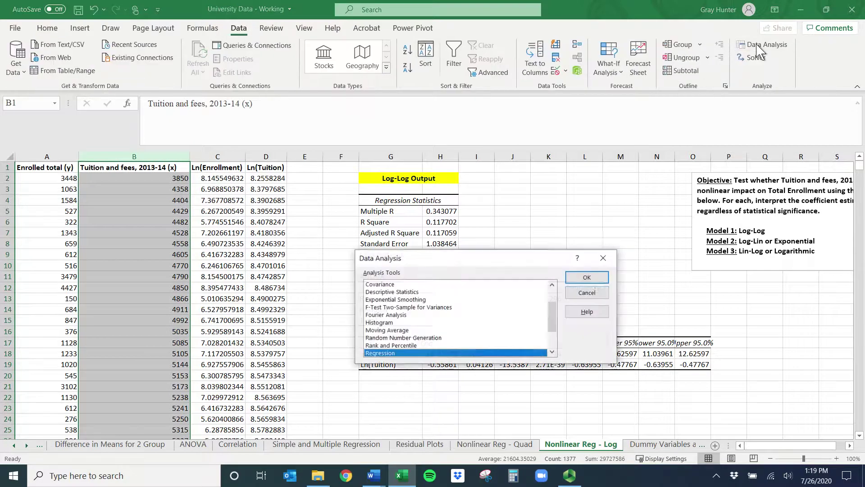
click(588, 292)
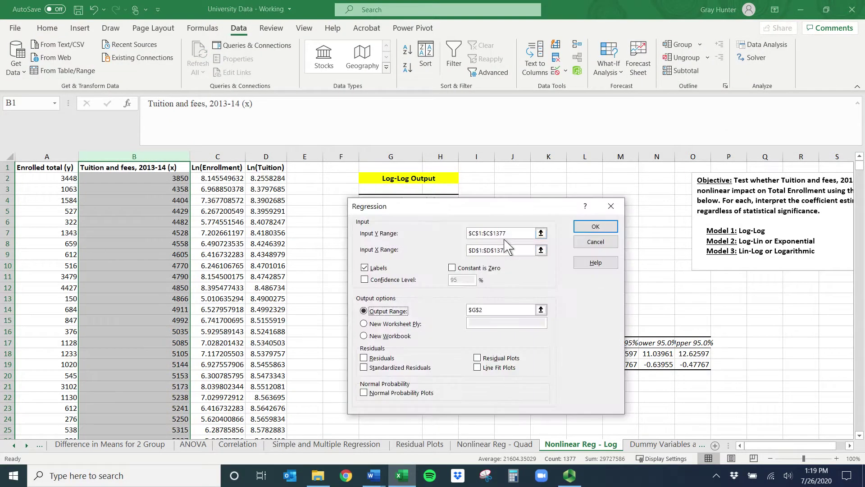
drag(519, 233, 468, 233)
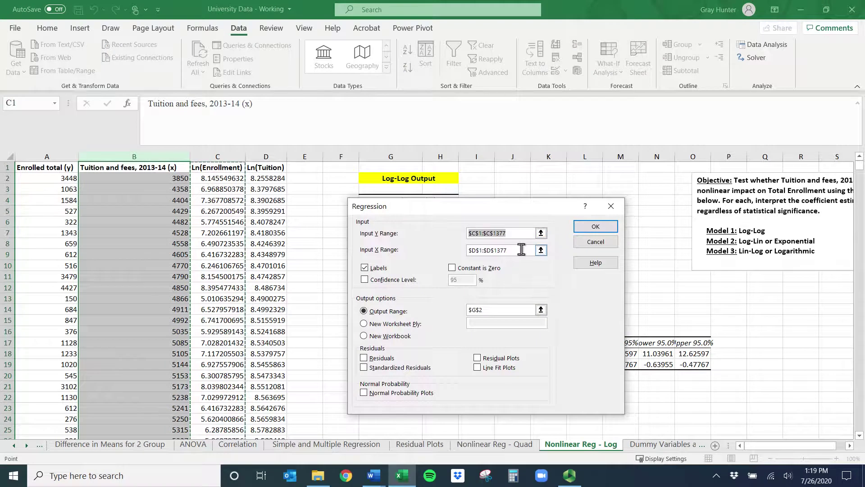
click(541, 250)
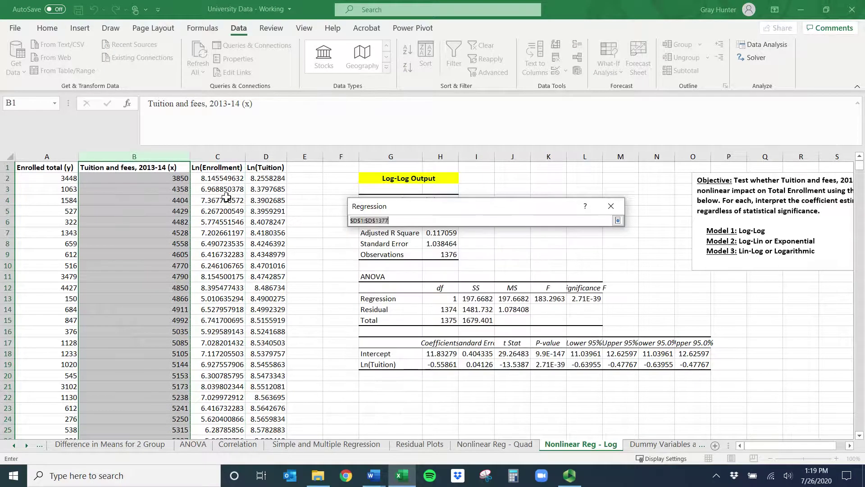
click(157, 170)
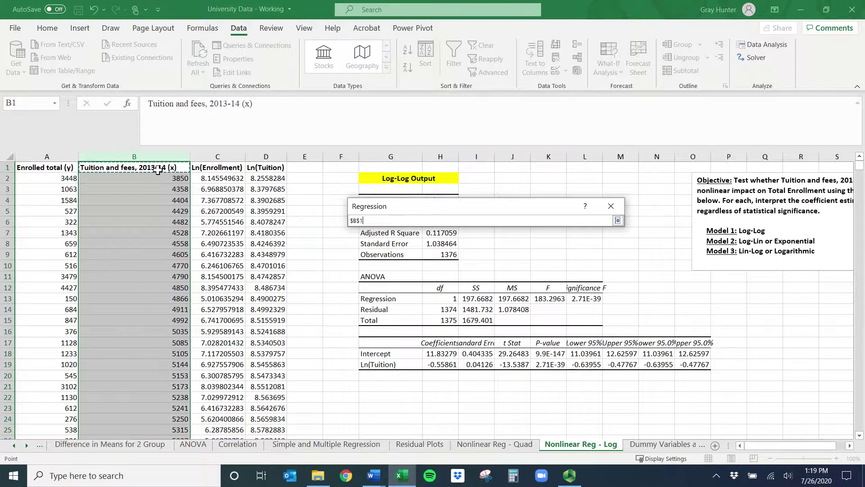
key(ctrl+shift+Down)
key(Return)
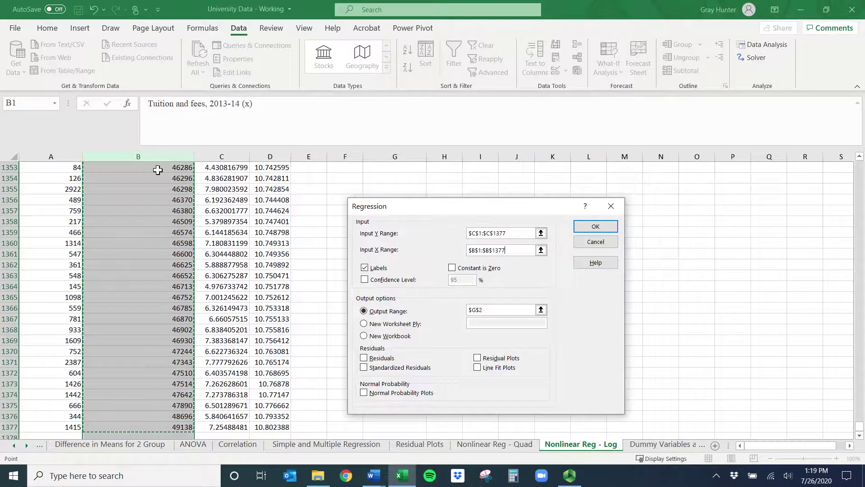
Set the output range to G23 and run the Log-Lin regression
click(541, 310)
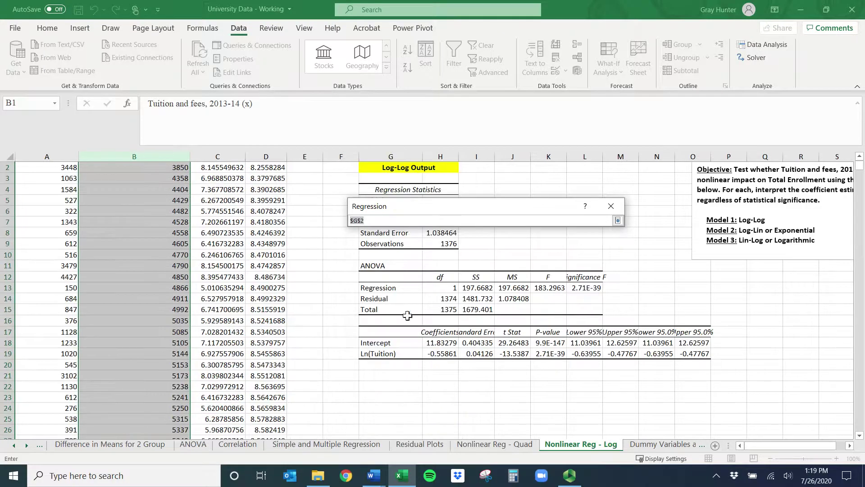
click(391, 388)
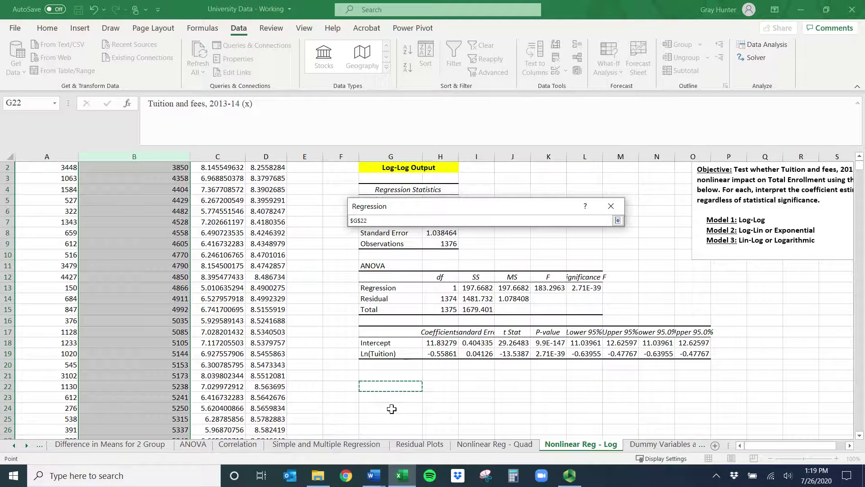
click(391, 396)
key(Return)
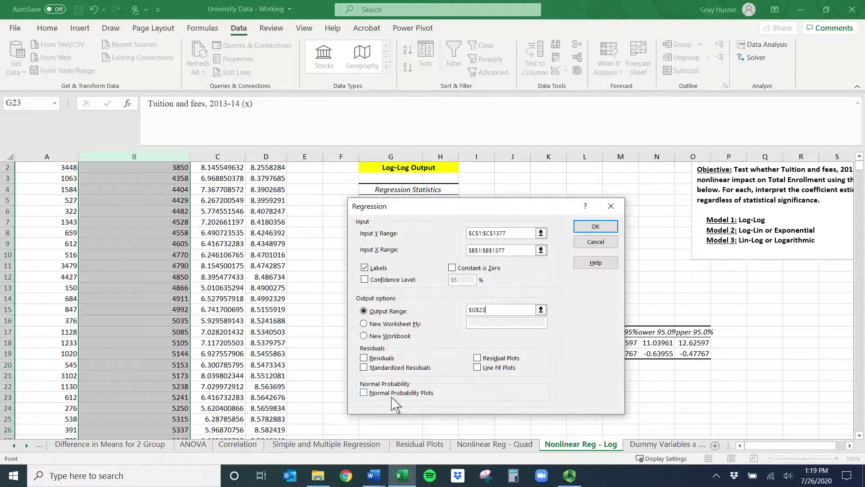
key(Return)
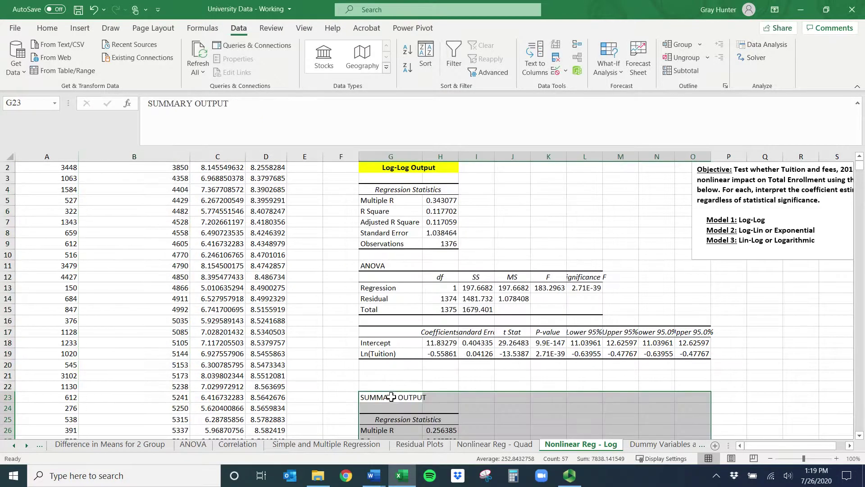
Title the G23 output 'Log-Lin Output' in bold with yellow fill
scroll(391, 395, down, 3)
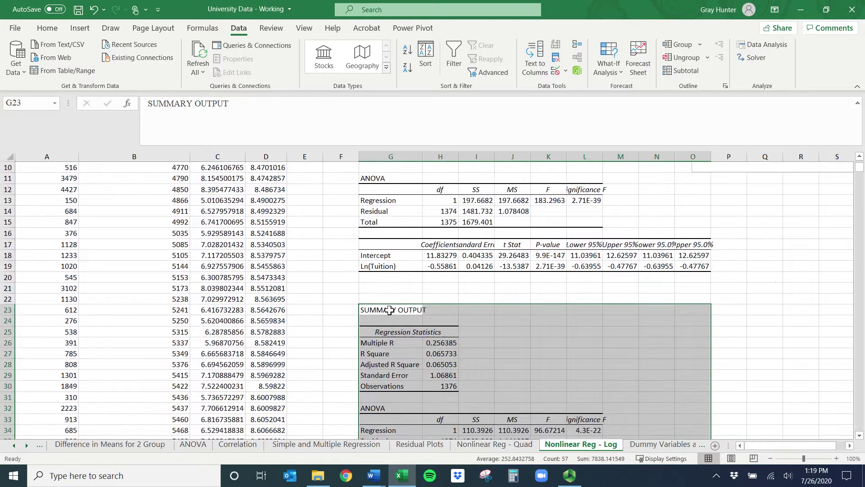
click(389, 310)
text(Log-L)
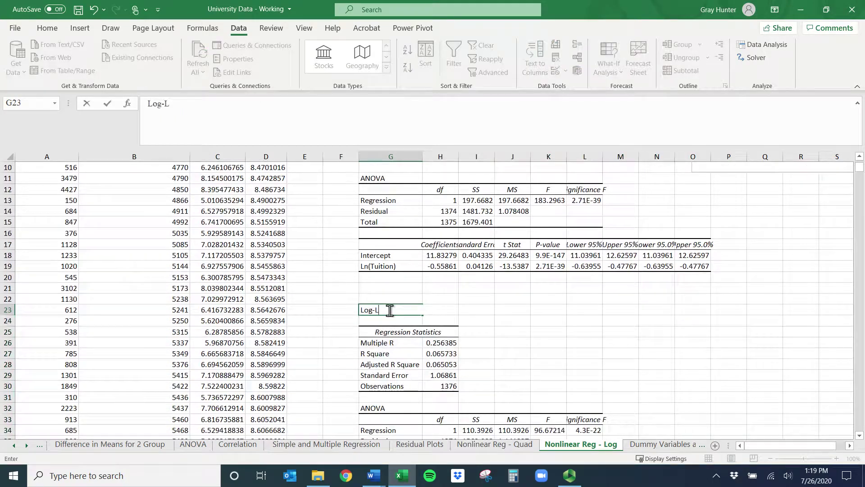
text(in Output)
key(ctrl+Return)
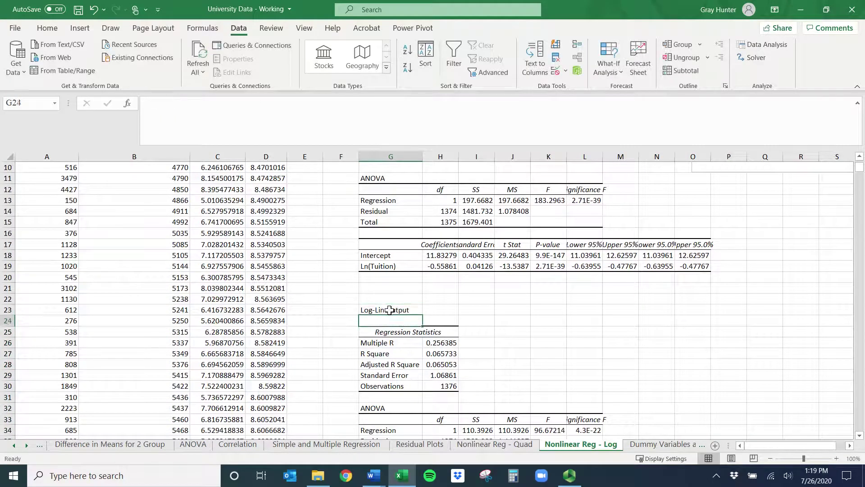
key(ctrl+b)
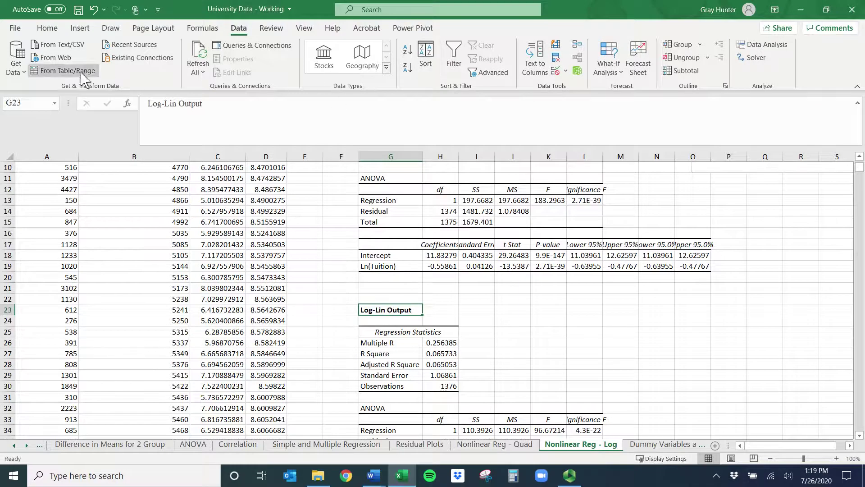
click(47, 28)
click(179, 68)
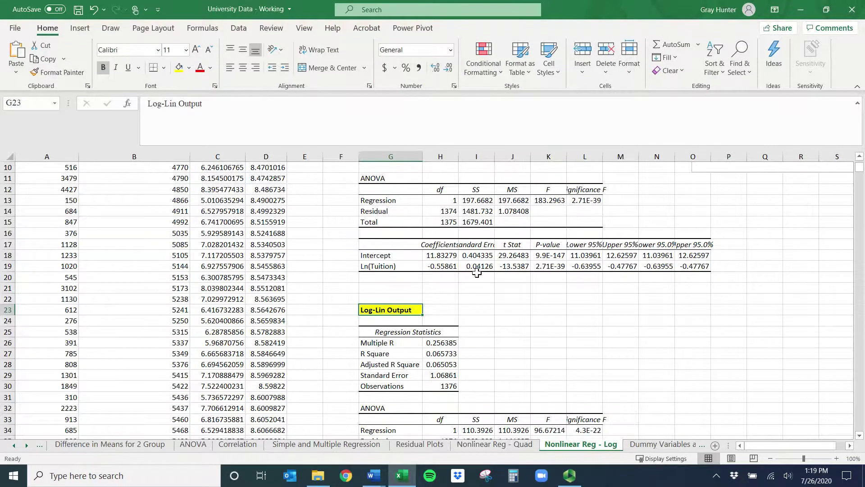
scroll(450, 271, down, 4)
Open a new Regression and set the Y range to Enrolled total, A1:A1377
scroll(748, 264, up, 7)
drag(739, 251, 761, 255)
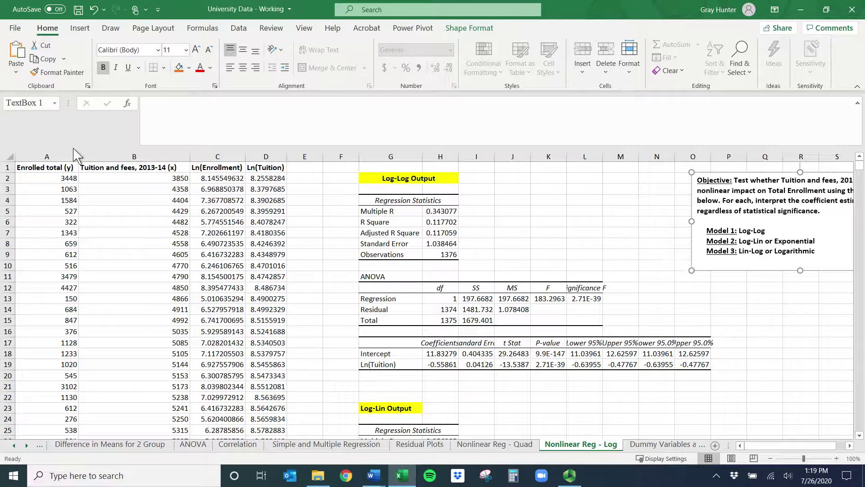
click(57, 151)
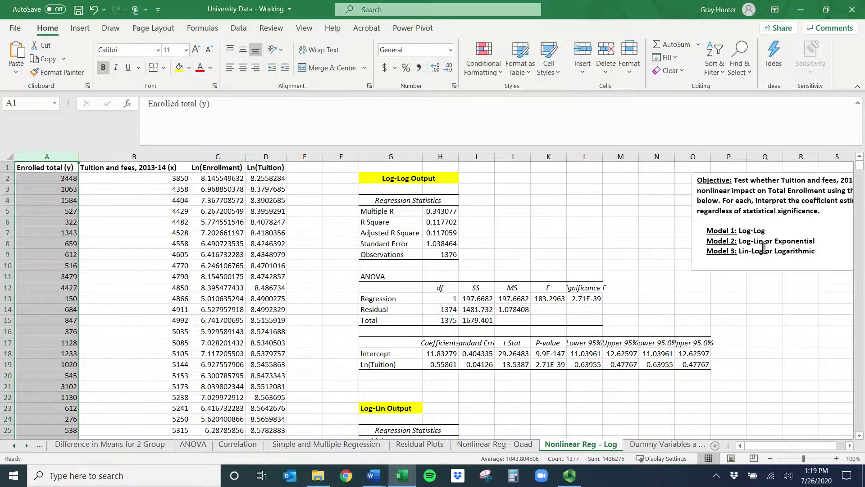
click(264, 156)
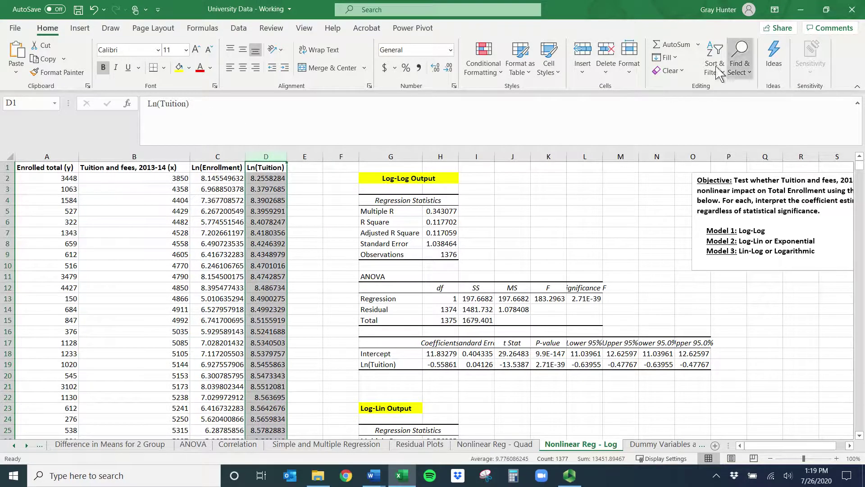
click(239, 27)
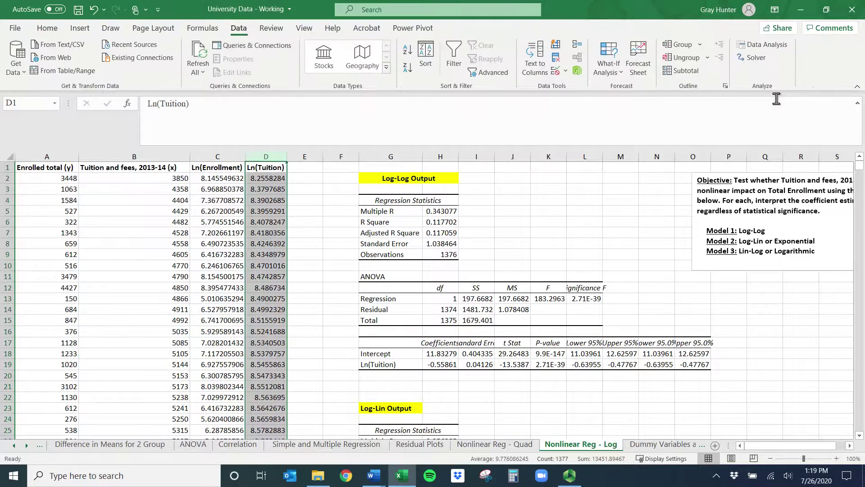
click(767, 45)
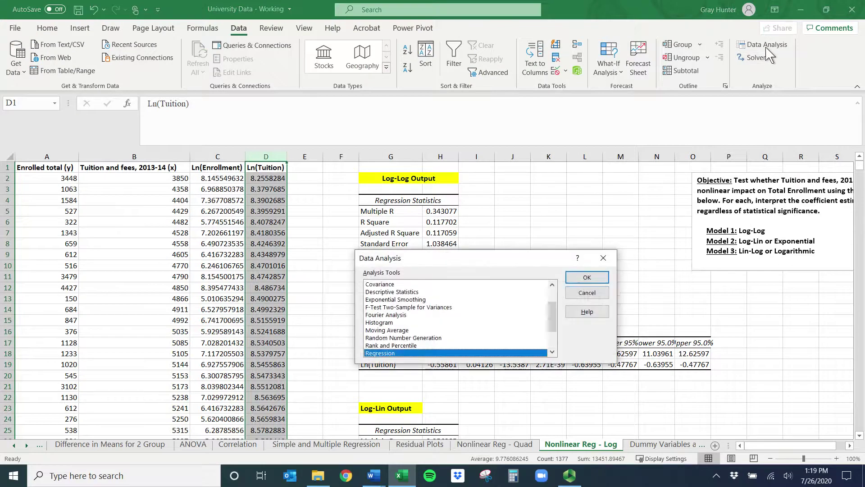
click(587, 277)
click(541, 233)
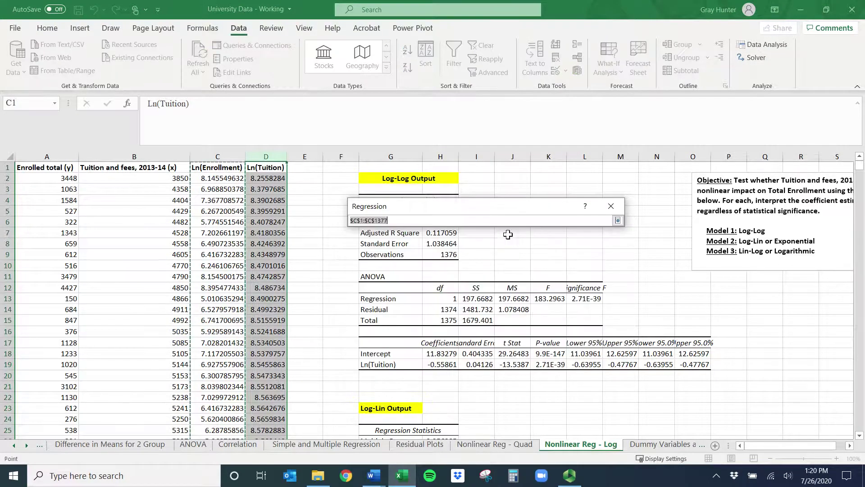
click(50, 168)
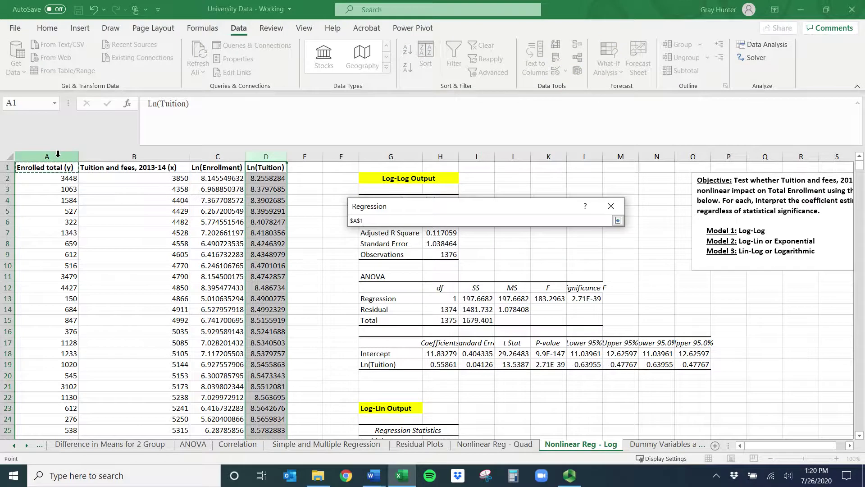
key(ctrl+shift+Down)
key(Return)
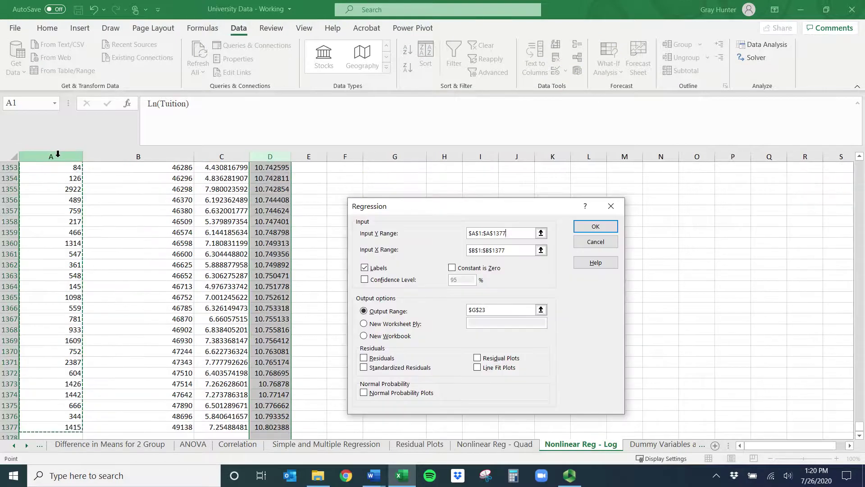
Set the X range to Ln(Tuition) D1:D1377, output at G45, and run it
click(541, 250)
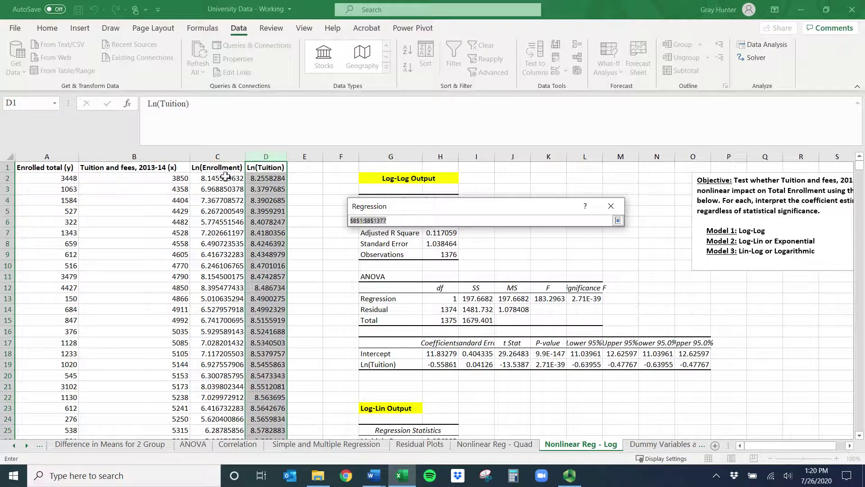
click(268, 167)
key(ctrl+shift+Down)
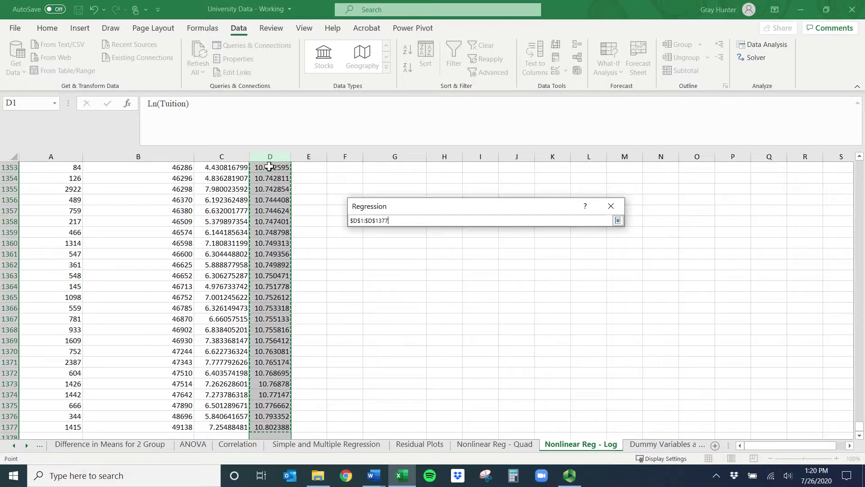
key(Return)
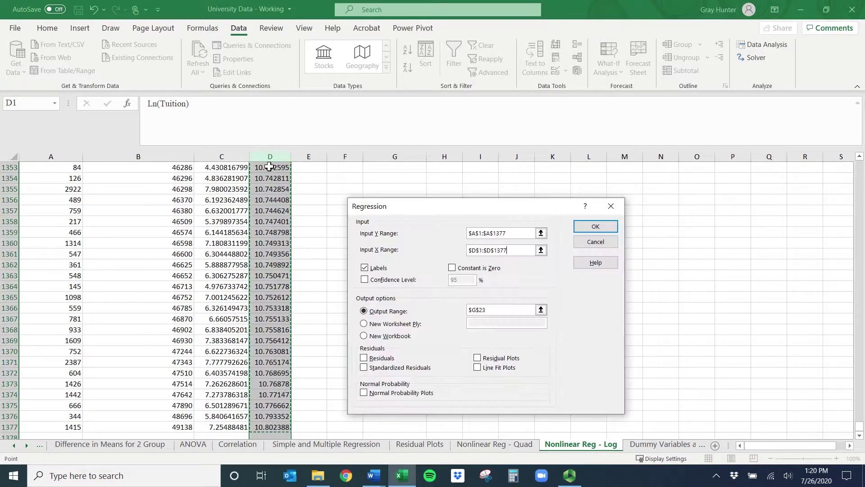
click(540, 310)
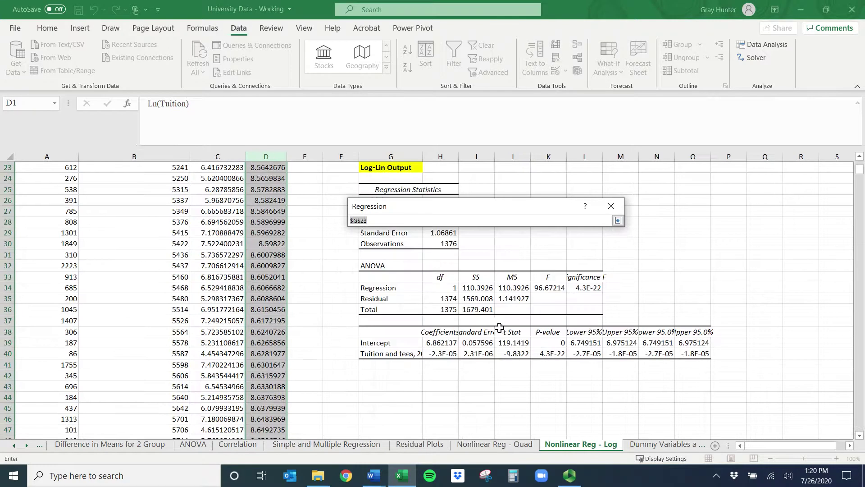
click(386, 410)
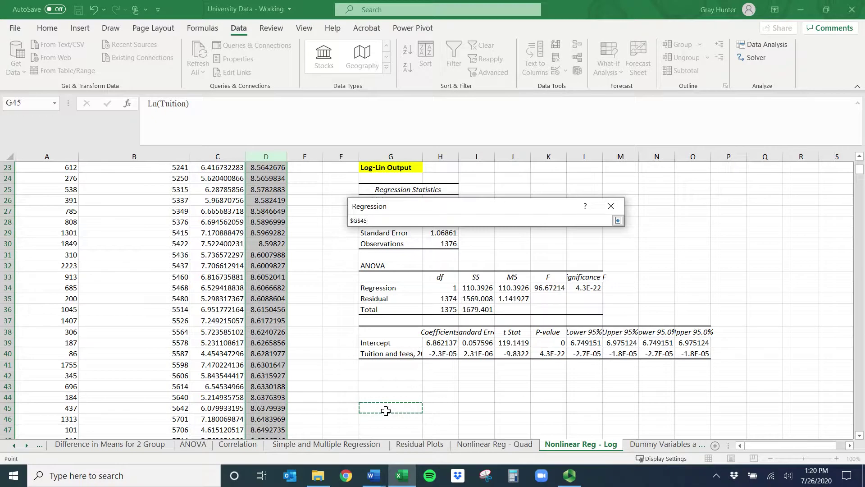
key(Return)
key(Return)
Replace SUMMARY OUTPUT in G45 with 'Lin-Log', bolded and filled yellow
scroll(372, 339, down, 3)
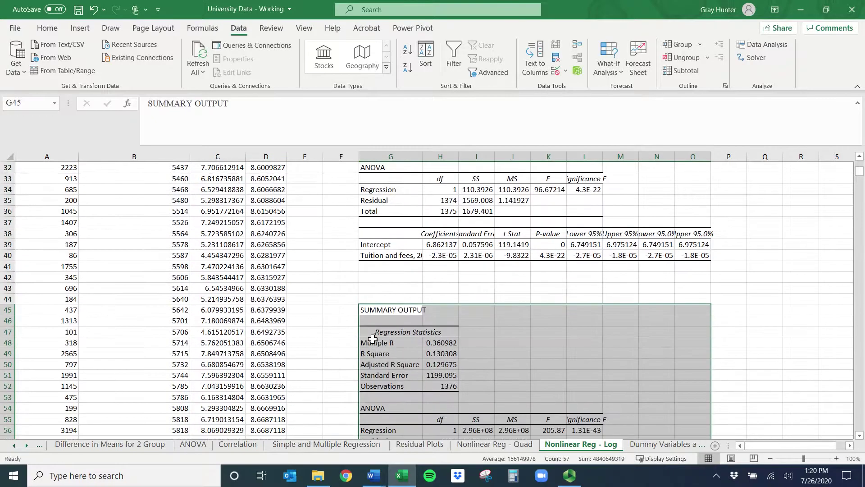
click(386, 310)
text(Lin-Log)
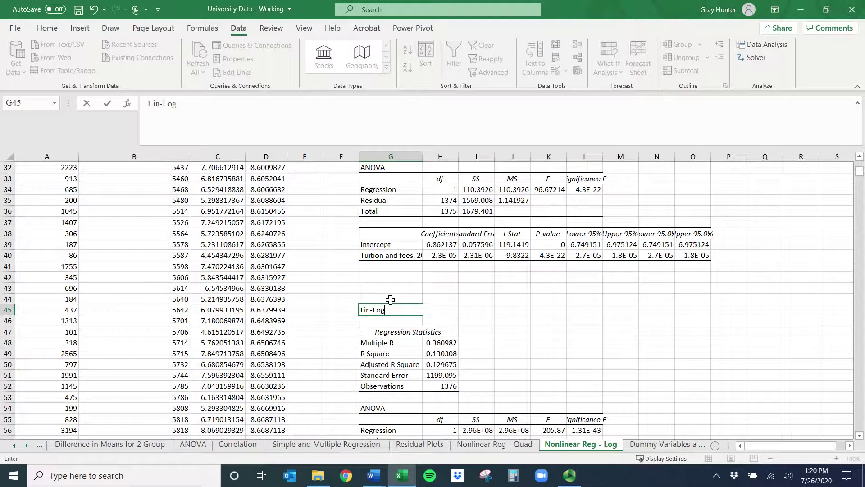
key(Return)
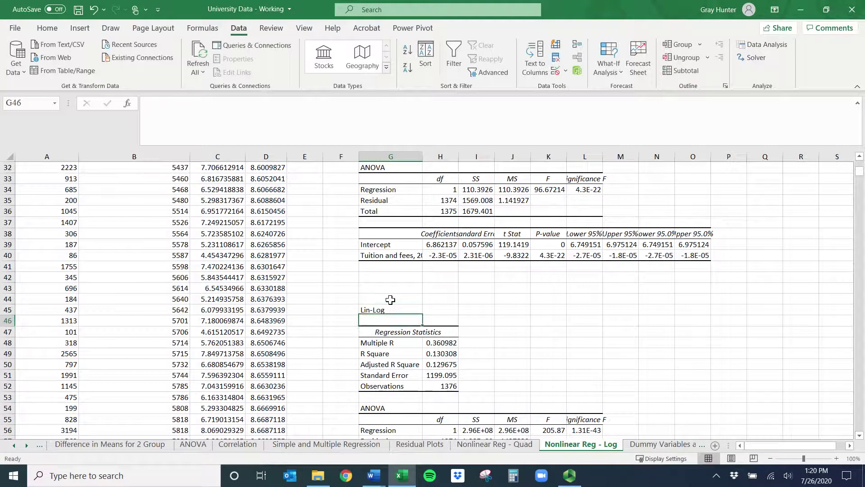
click(411, 309)
key(ctrl+b)
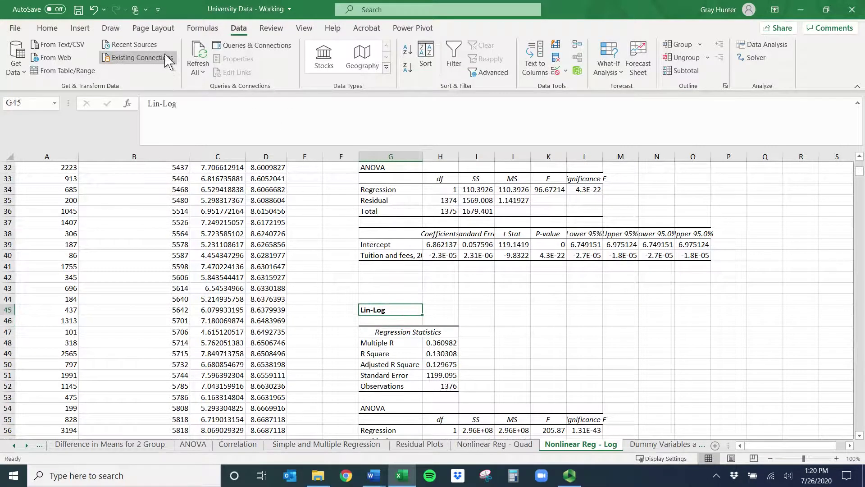
click(47, 28)
click(179, 68)
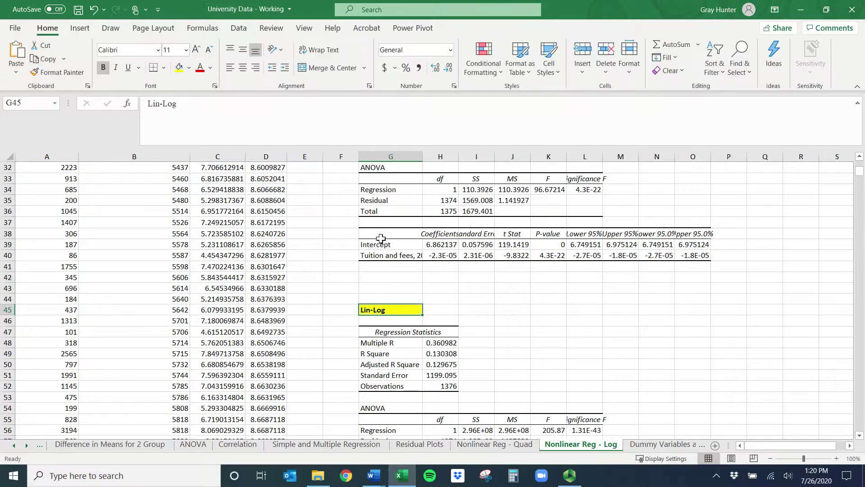
scroll(639, 297, up, 1)
scroll(639, 297, up, 9)
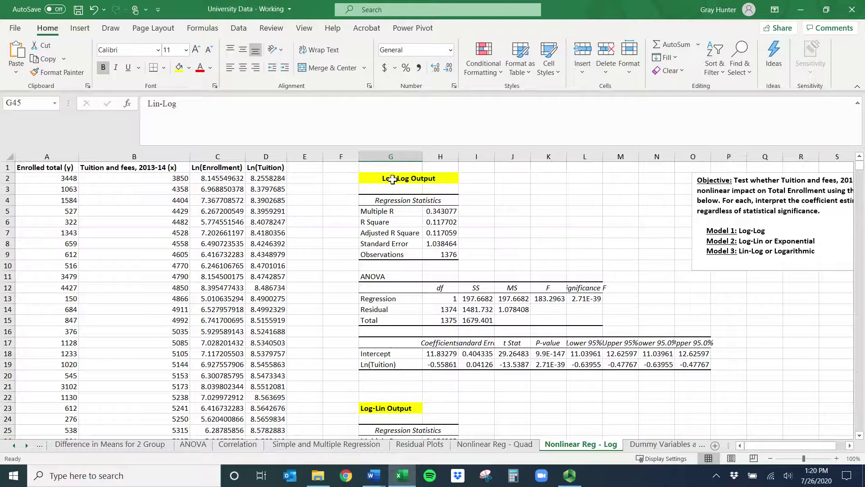
Fill the -0.55861 coefficient in H19 light blue and begin the H20 note with 'As tuition'
click(414, 176)
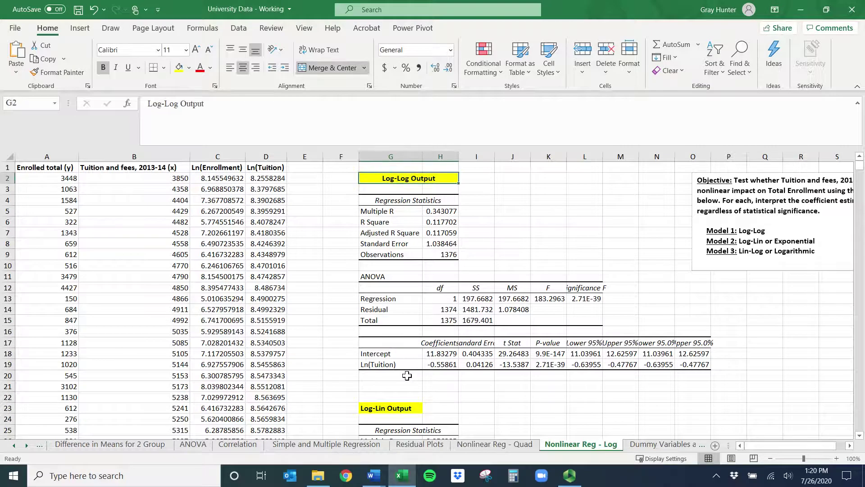
click(441, 367)
click(438, 378)
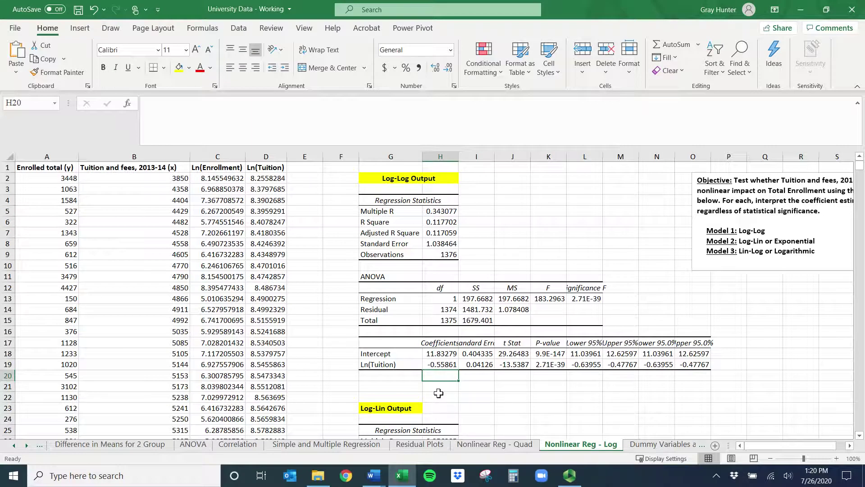
click(441, 364)
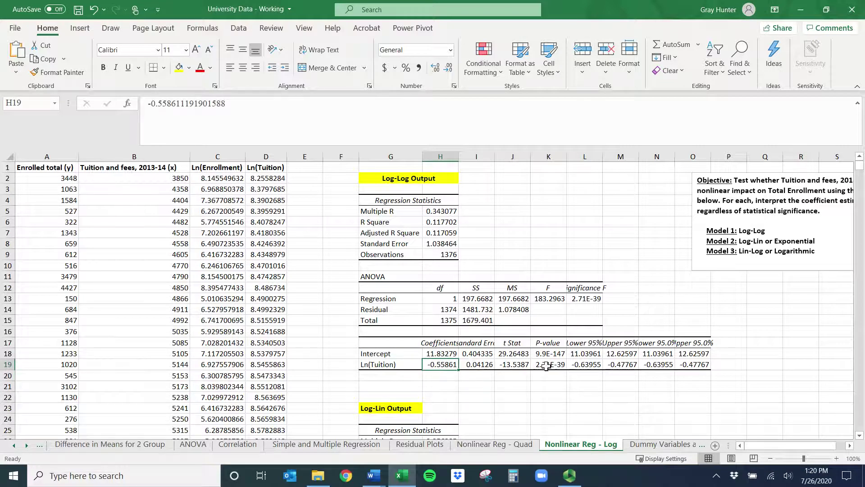
click(190, 68)
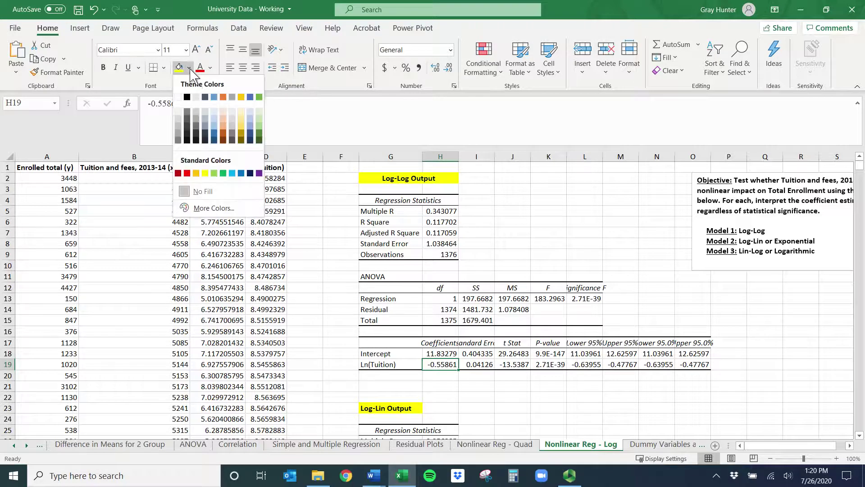
click(215, 116)
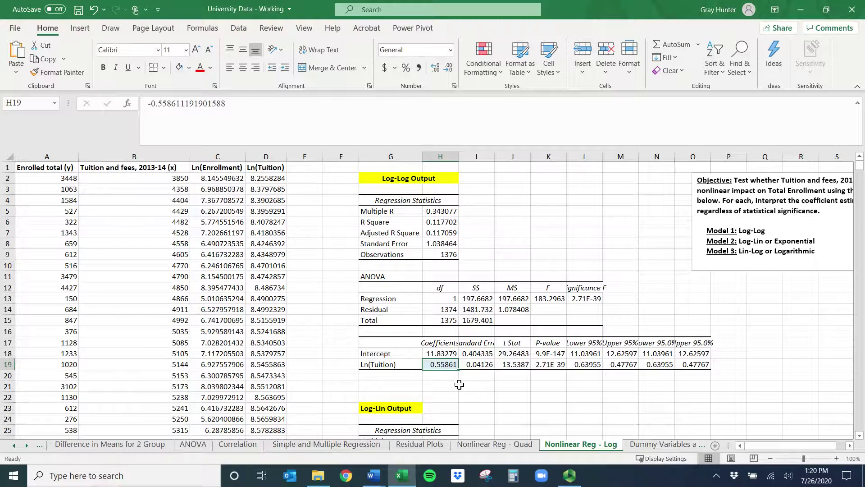
click(448, 377)
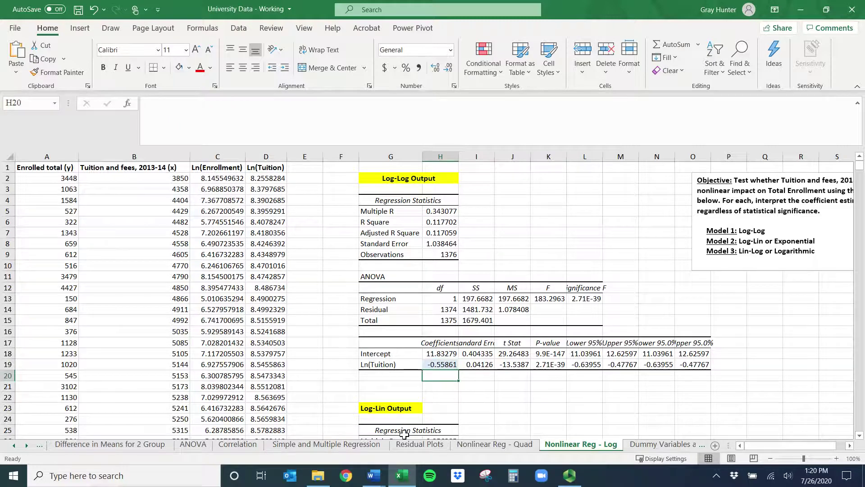
text(As)
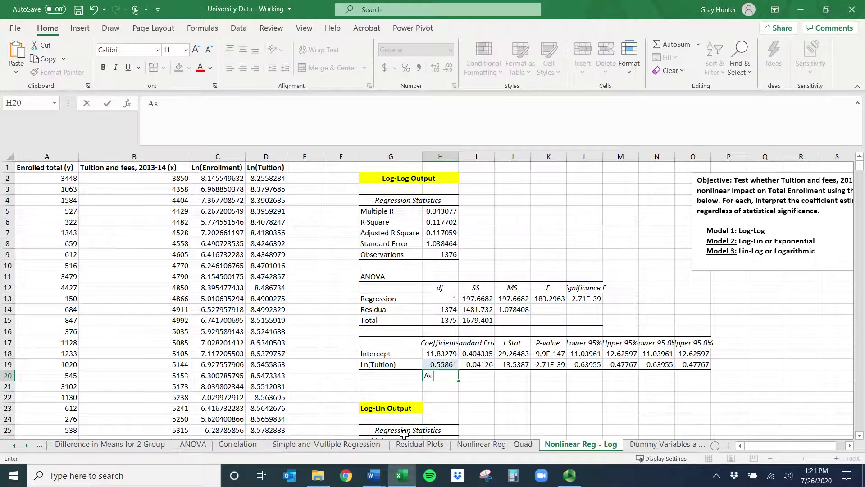
text( tuition)
Finish H20: a 1% tuition rise lowers enrollment by 0.55861% on average, all else constant
text(increases by 1%, En)
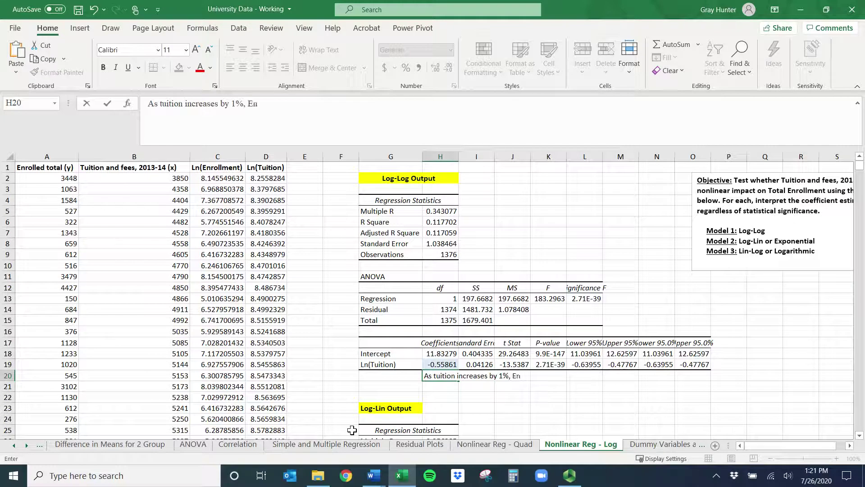
text(rollment decreaes by 0.55)
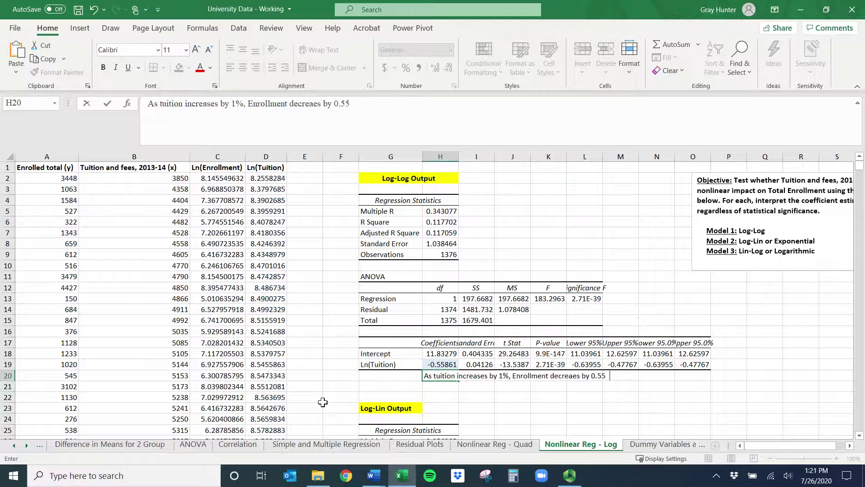
text(861% on average an)
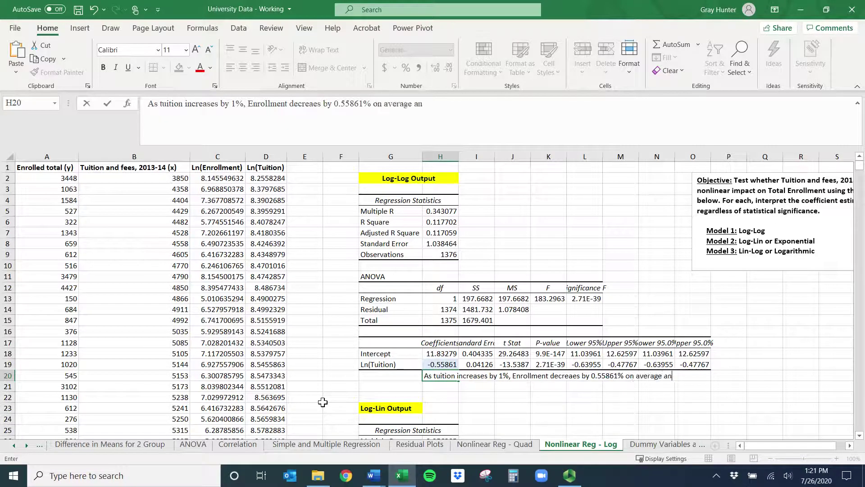
text(d all else constant.)
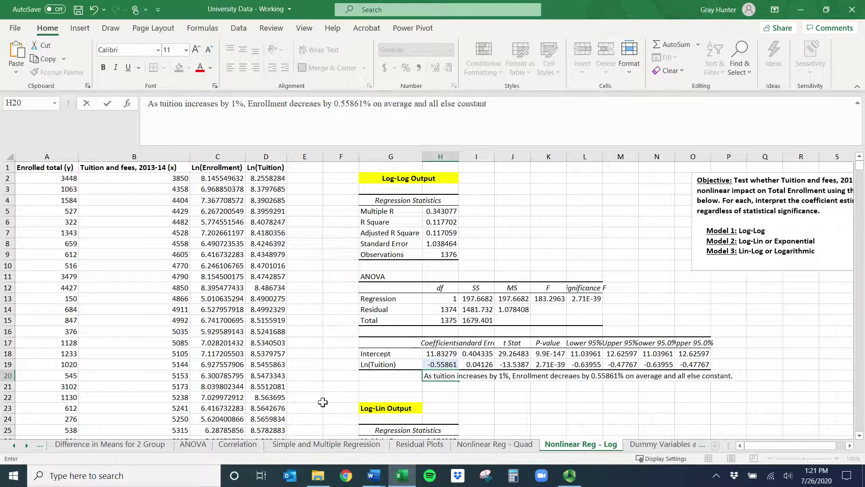
key(Return)
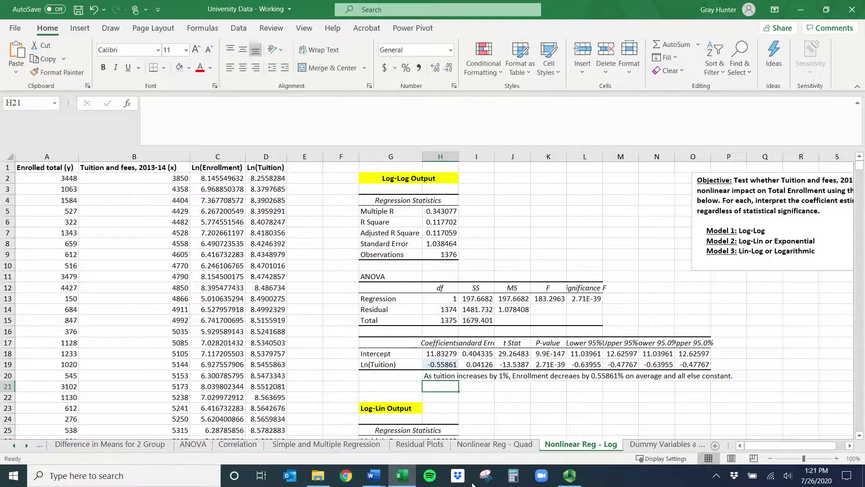
Review the H20 sentence and bring the Log-Lin Output block into view
drag(441, 377, 615, 375)
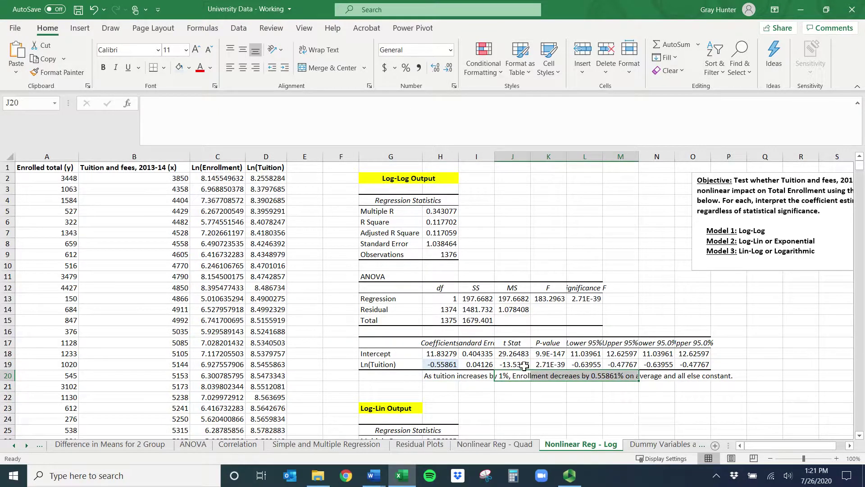
click(434, 377)
scroll(434, 377, down, 6)
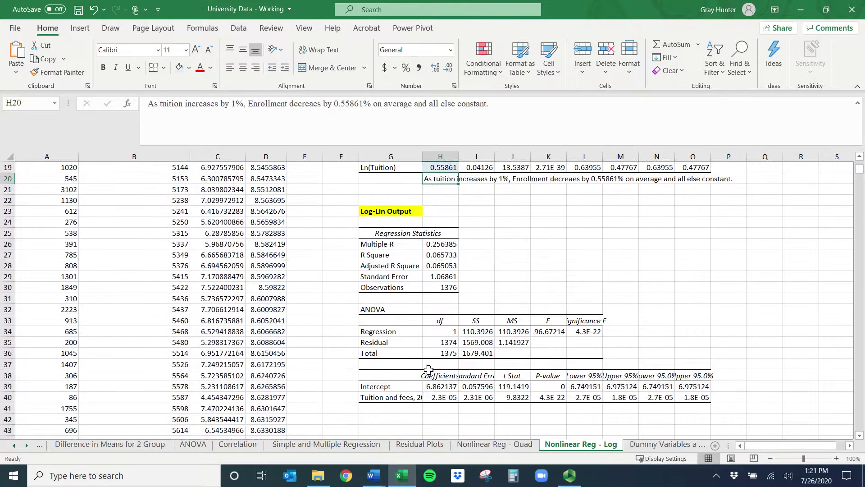
click(380, 206)
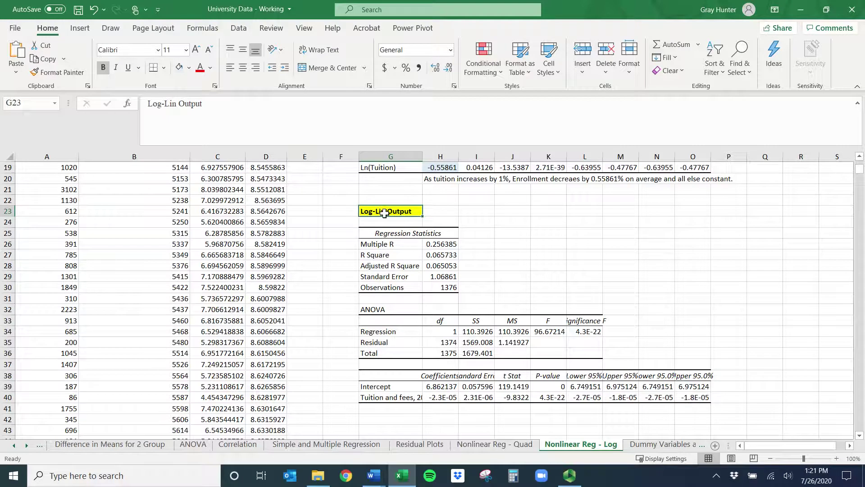
Widen column G and put '*Multiply the coefficient by 100 when interpreting it.' in H23
click(443, 398)
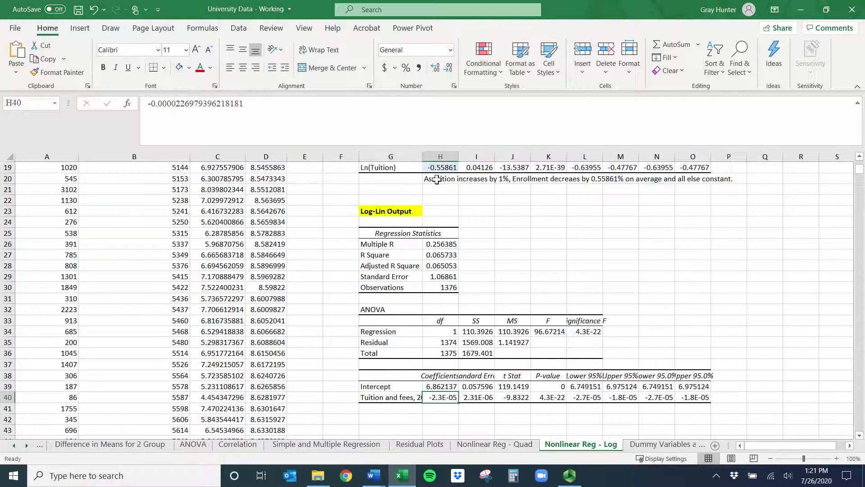
drag(429, 156, 447, 158)
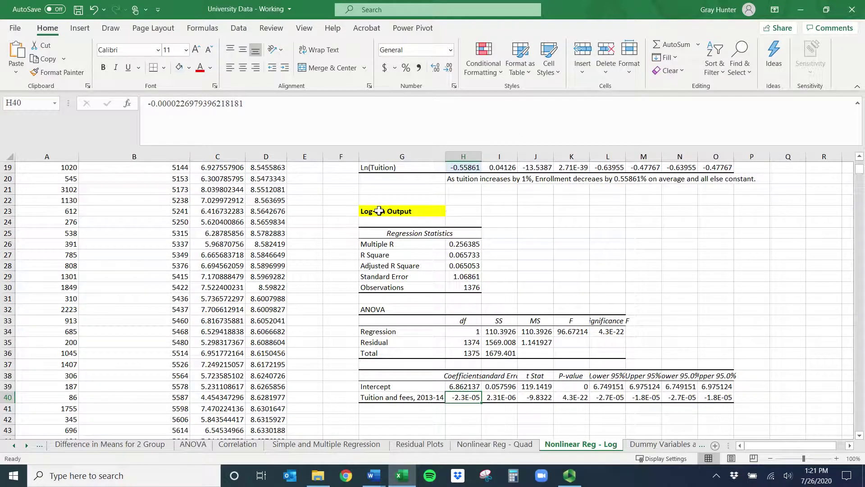
click(461, 212)
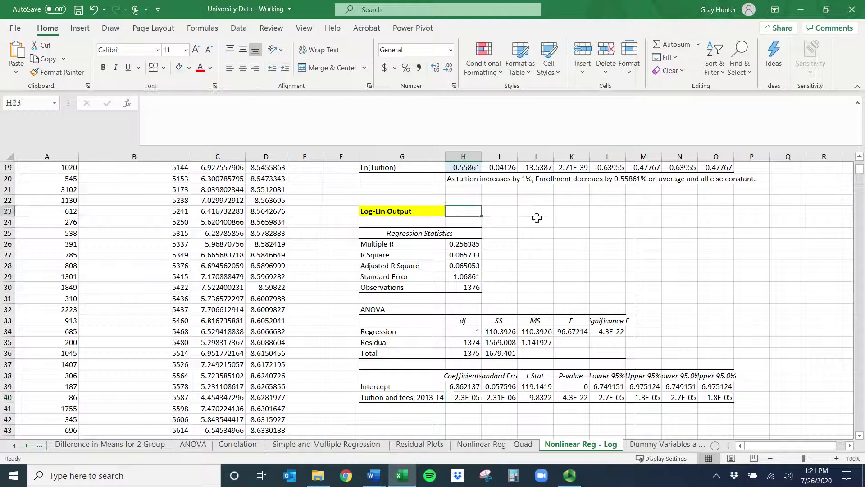
text(*)
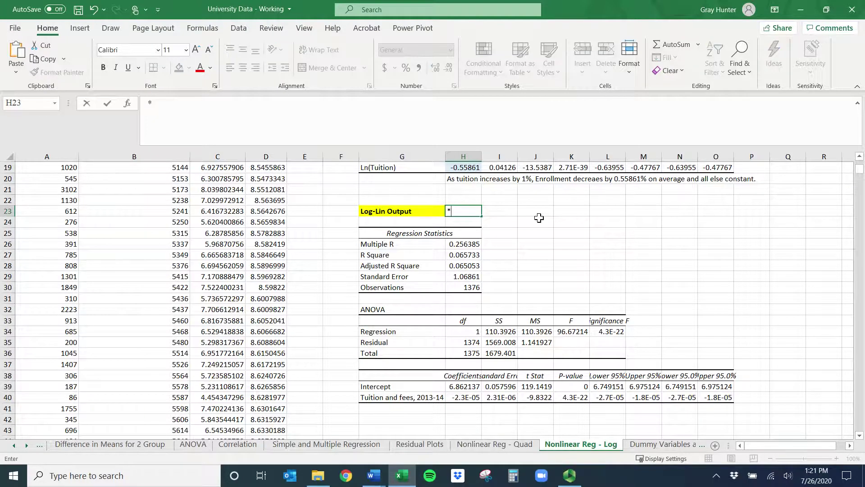
text(Multiply the co)
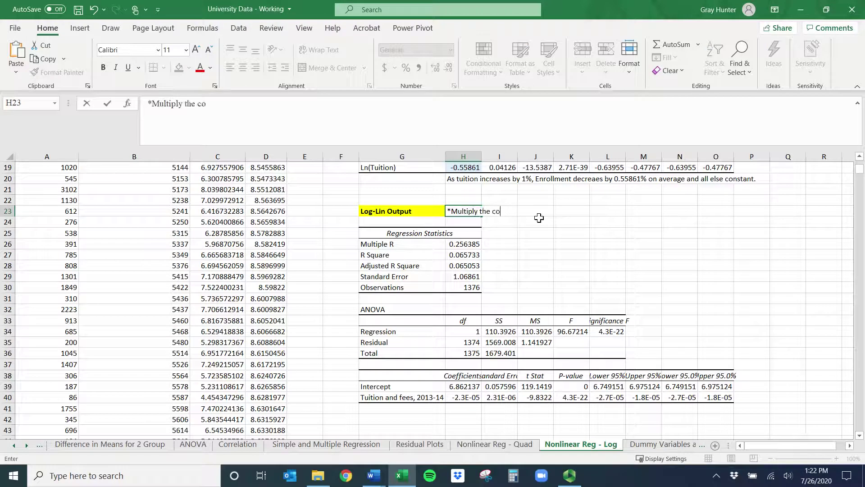
text(efficient by 100 when interpr)
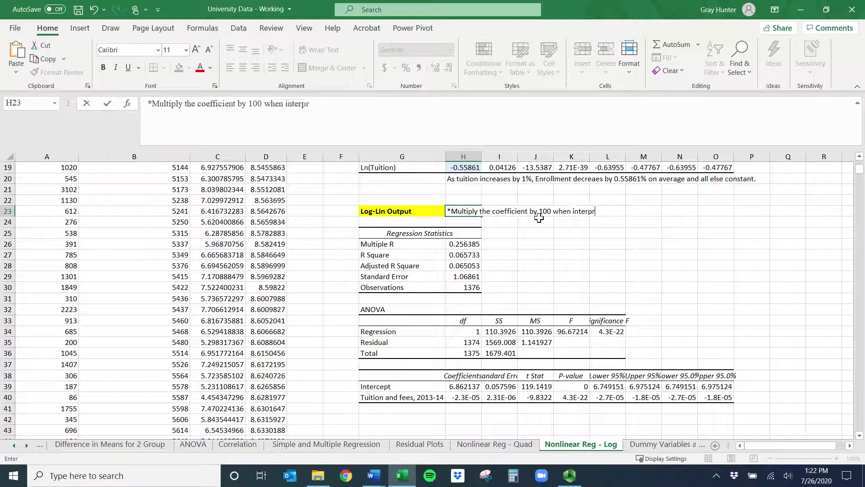
text(eting it.)
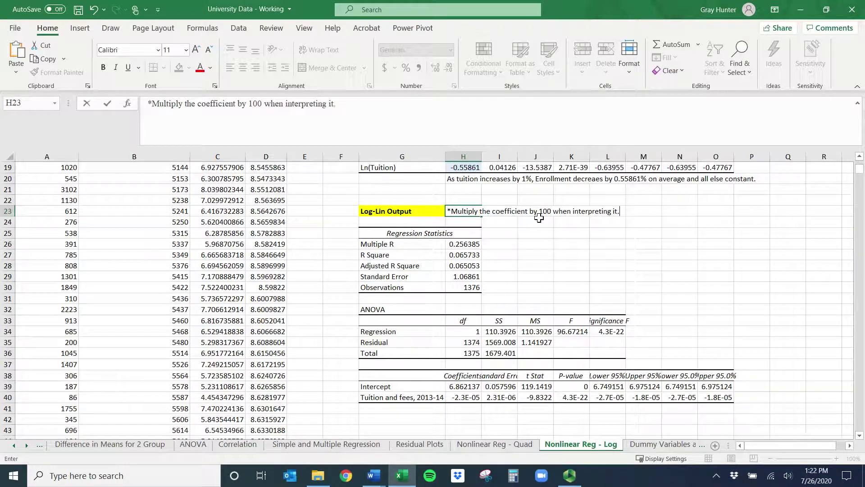
click(463, 397)
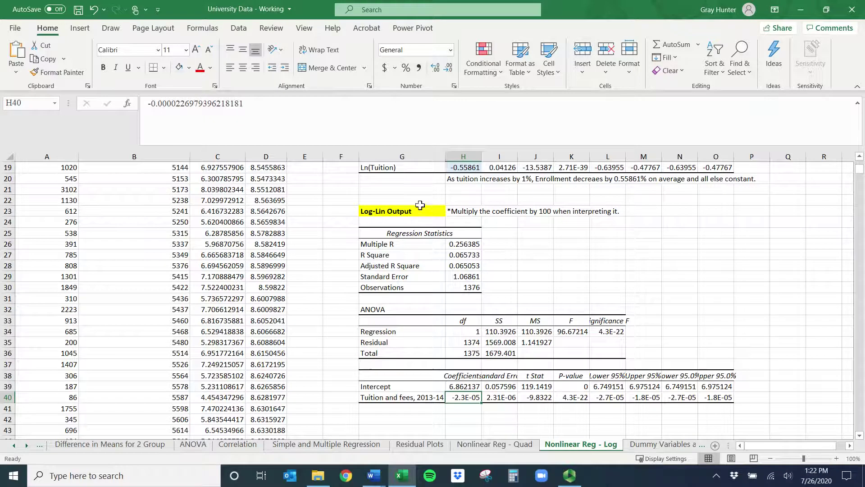
Type 'As tuition increases by $1, enrollment decreases by' in H41 and widen column H
click(363, 211)
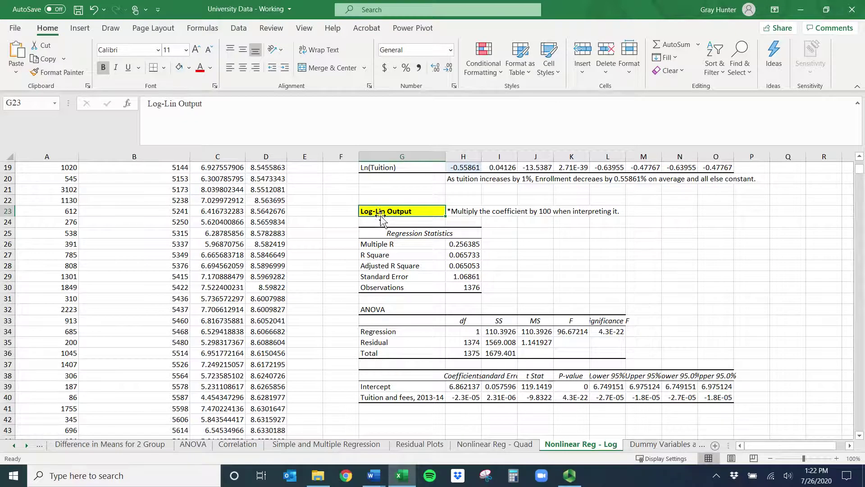
click(390, 396)
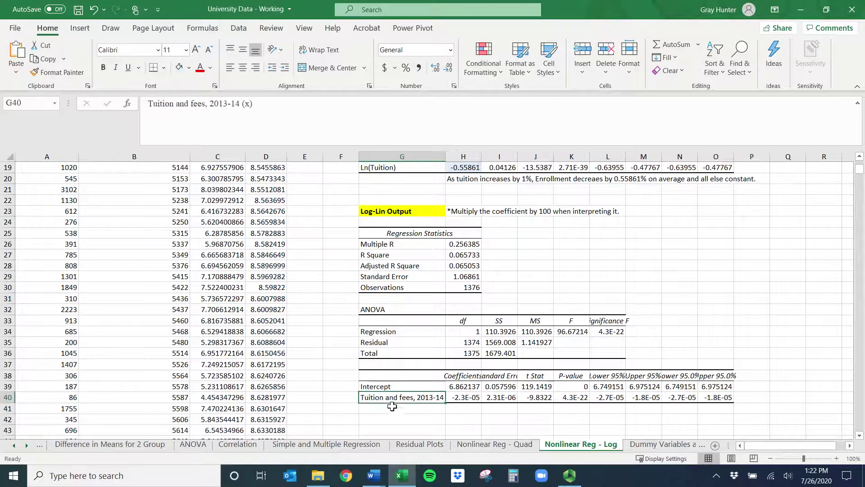
click(455, 411)
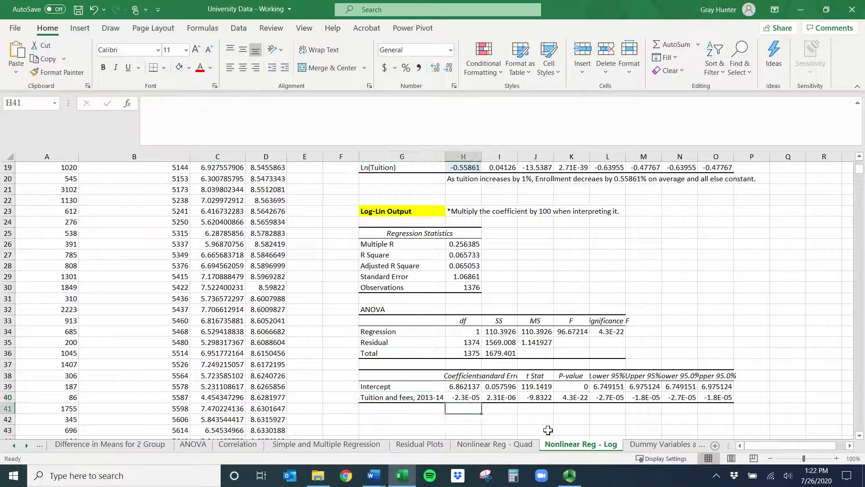
text(As tuition)
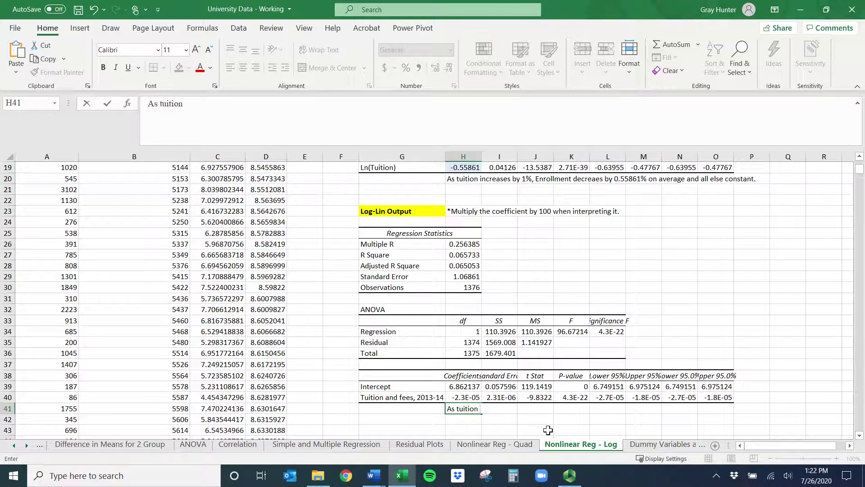
text( increases by $1)
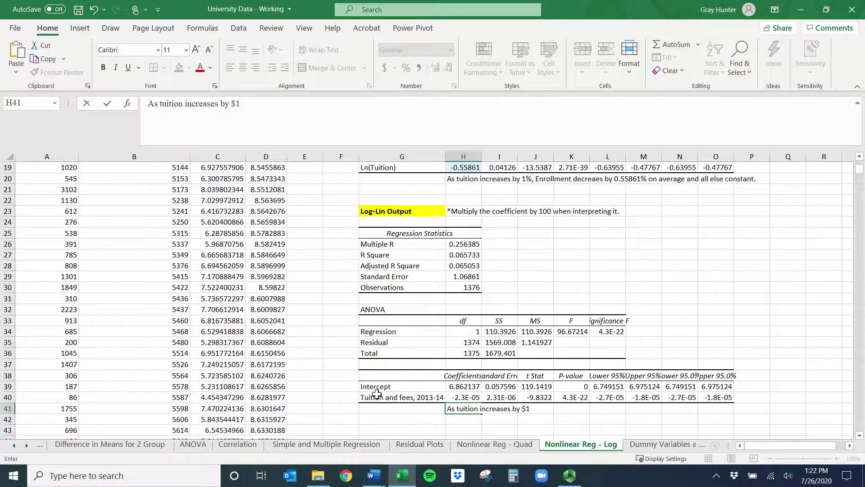
text(, enrollment )
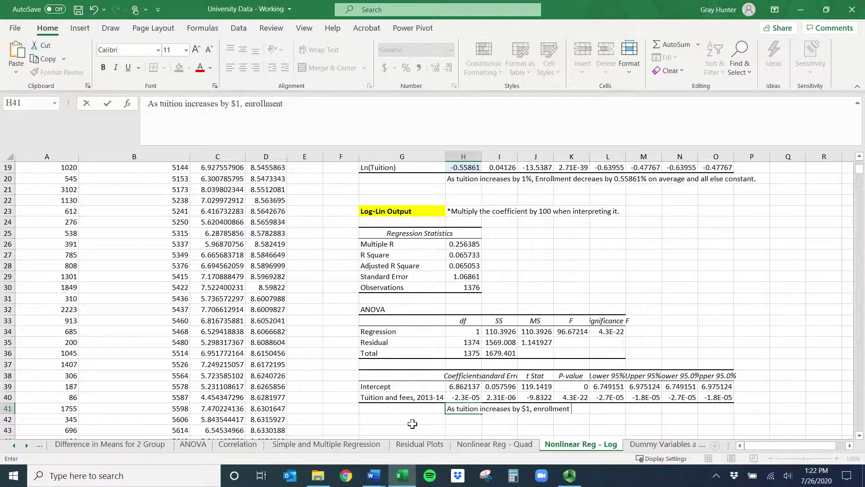
text(decreases by)
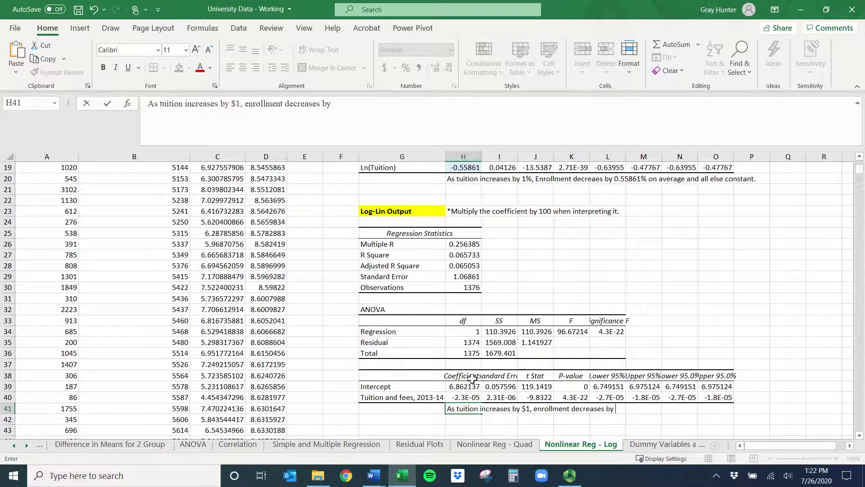
click(469, 398)
drag(482, 157, 499, 167)
Narrow column H back to its original width
click(621, 408)
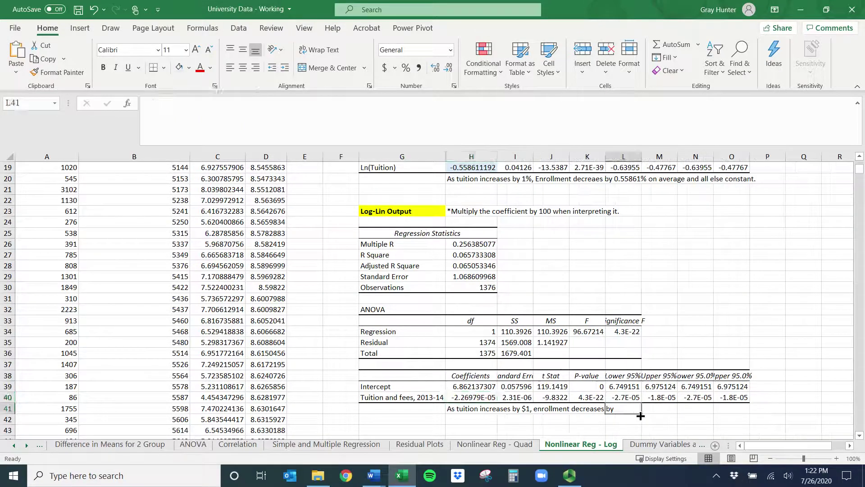
click(480, 408)
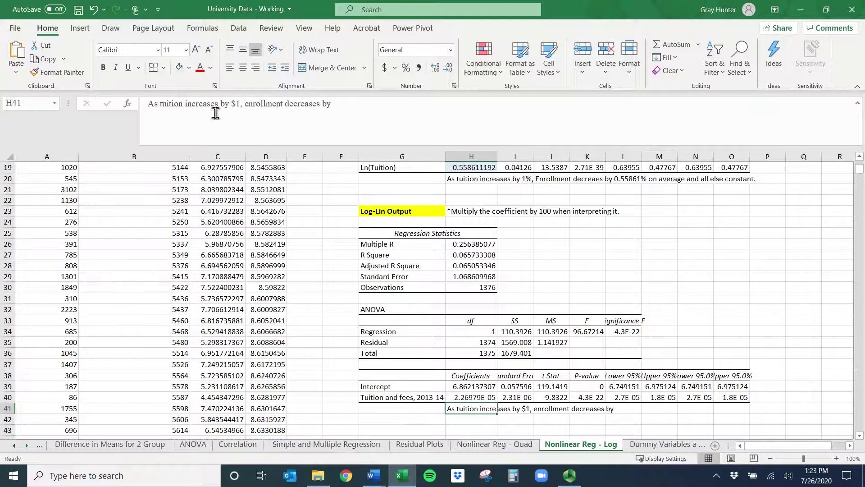
click(333, 108)
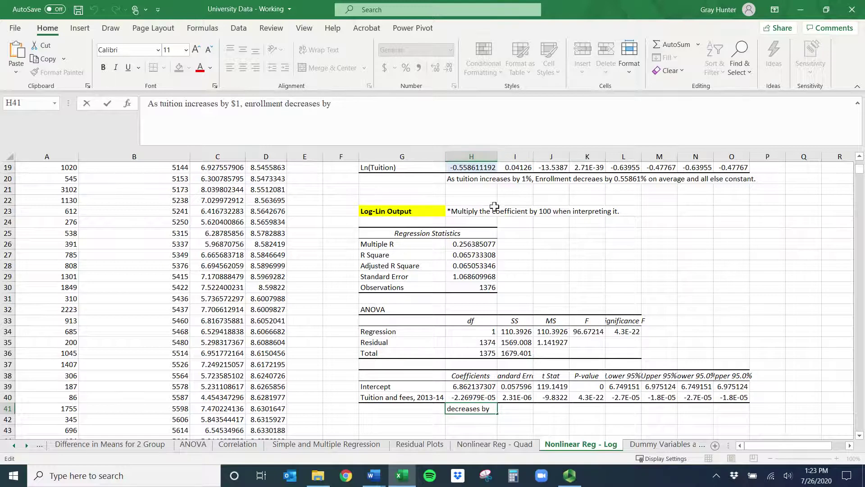
mouse_move(471, 156)
mouse_down()
mouse_move(489, 159)
mouse_move(483, 155)
mouse_up()
click(489, 158)
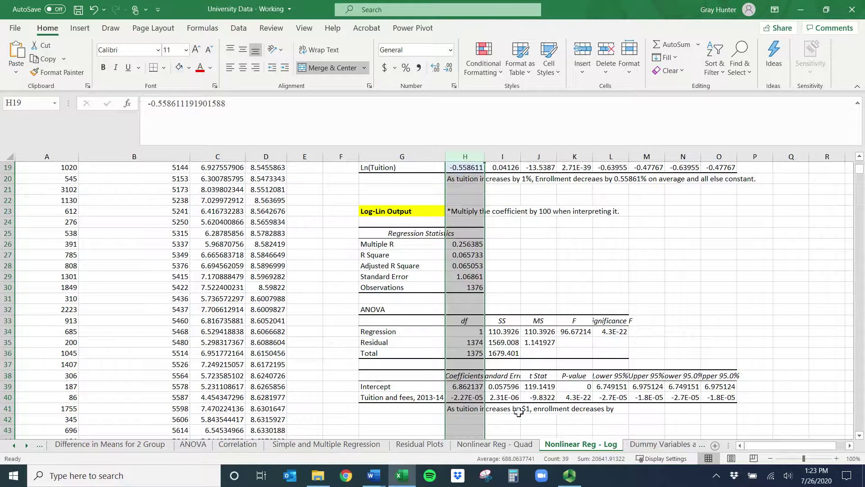
Complete H41 so it ends 'enrollment decreases by 0.00227% OAAEC'
click(467, 406)
click(333, 105)
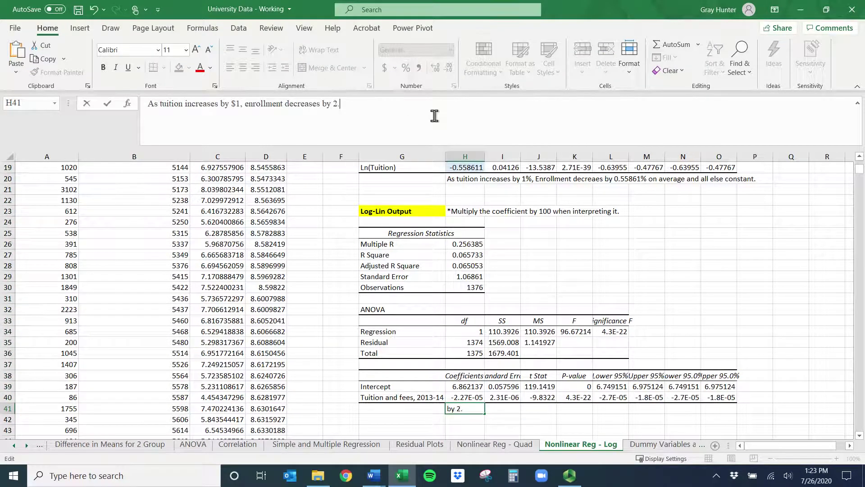
text(2.27E-5*)
key(BackSpace)
key(BackSpace)
key(BackSpace)
key(BackSpace)
key(BackSpace)
key(BackSpace)
key(BackSpace)
key(BackSpace)
key(BackSpace)
text(0)
text(%)
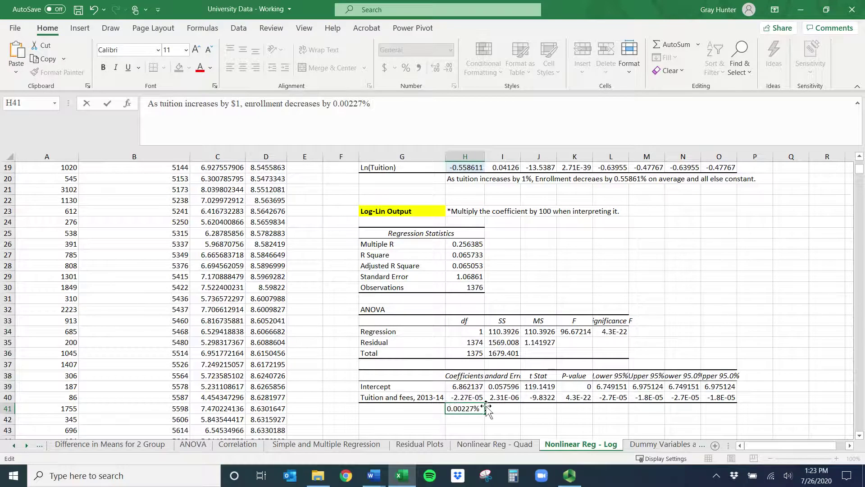
text(OAAEC)
key(Return)
key(Up)
key(Up)
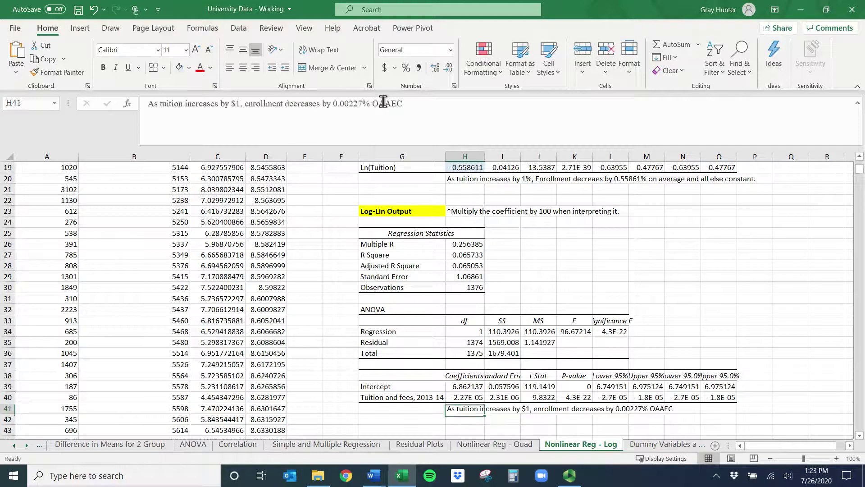
key(Down)
key(Down)
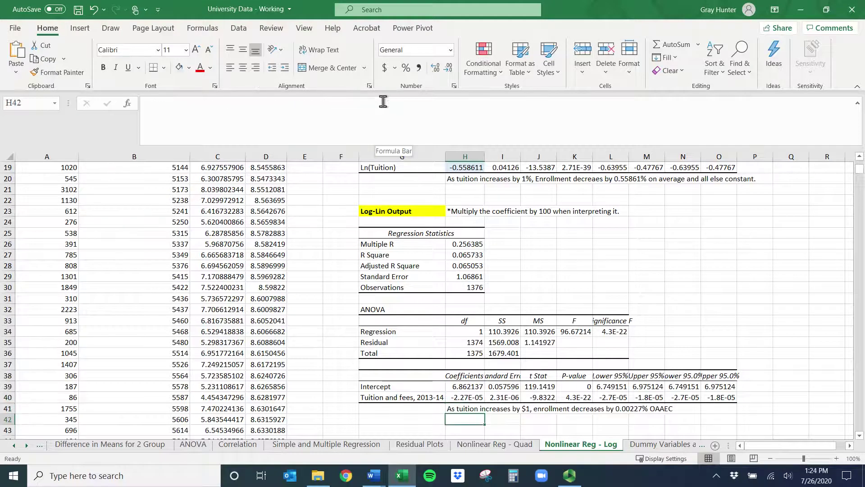
Enter =H40*100 in H42 so it shows -0.00227
text(=)
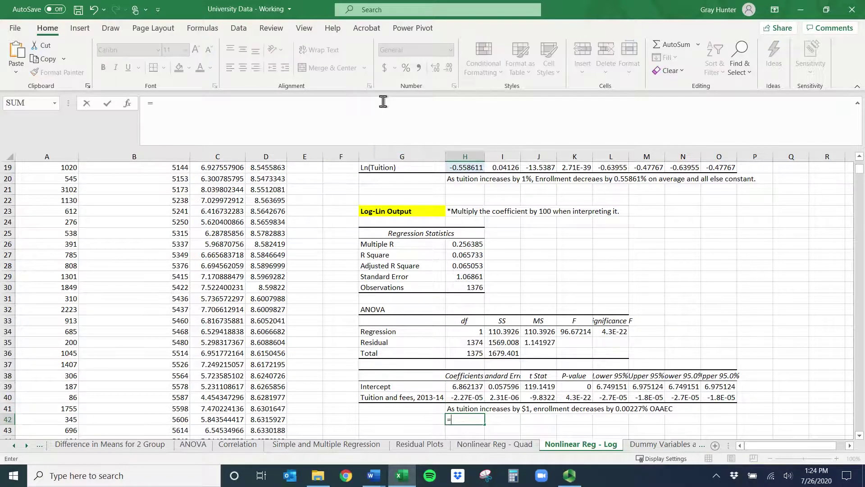
key(Up)
key(Up)
text(*100)
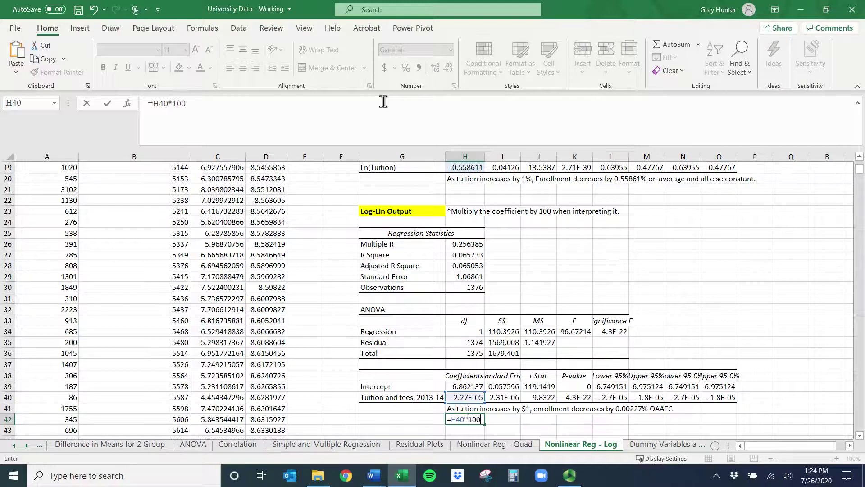
key(Return)
key(Up)
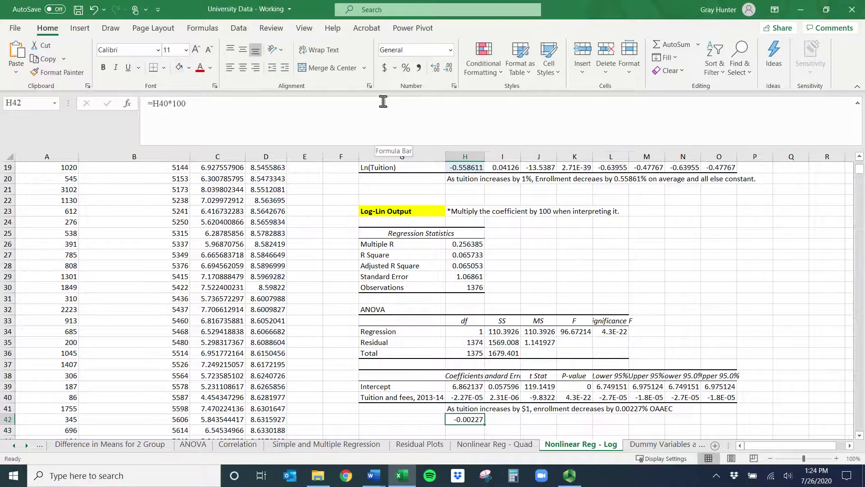
click(640, 408)
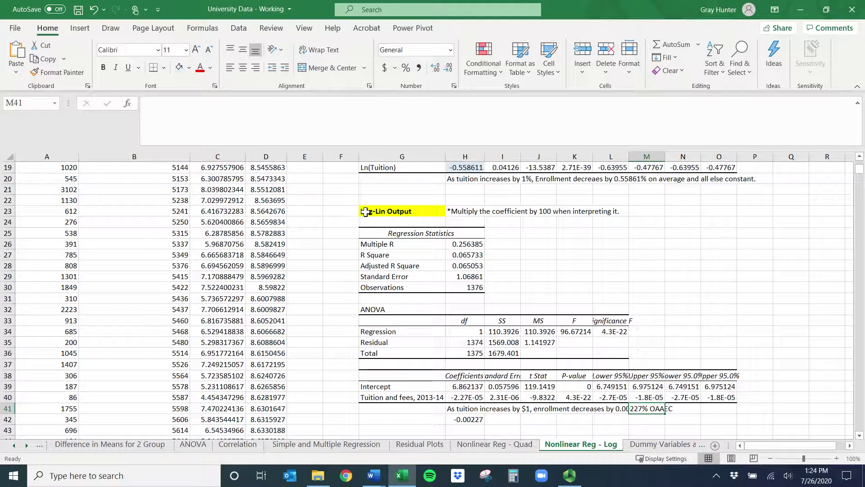
scroll(366, 211, down, 3)
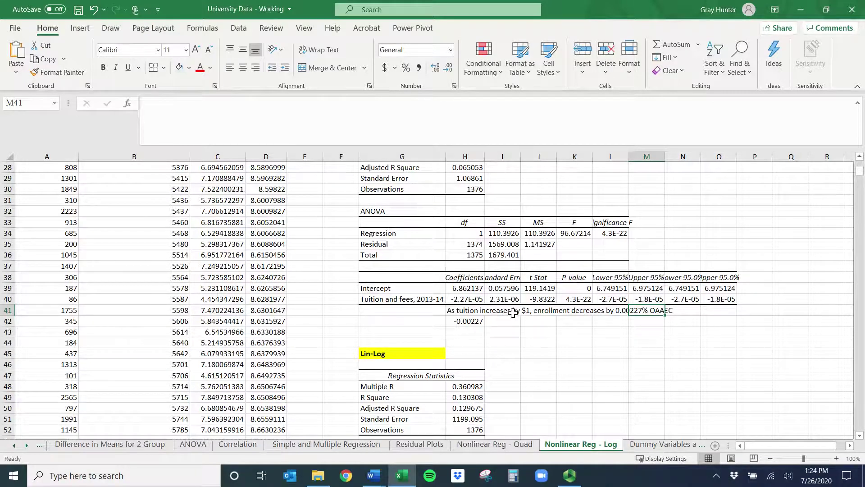
Clear the -0.00227 value from H42 and begin the $1,000 tuition-increase sentence
click(472, 320)
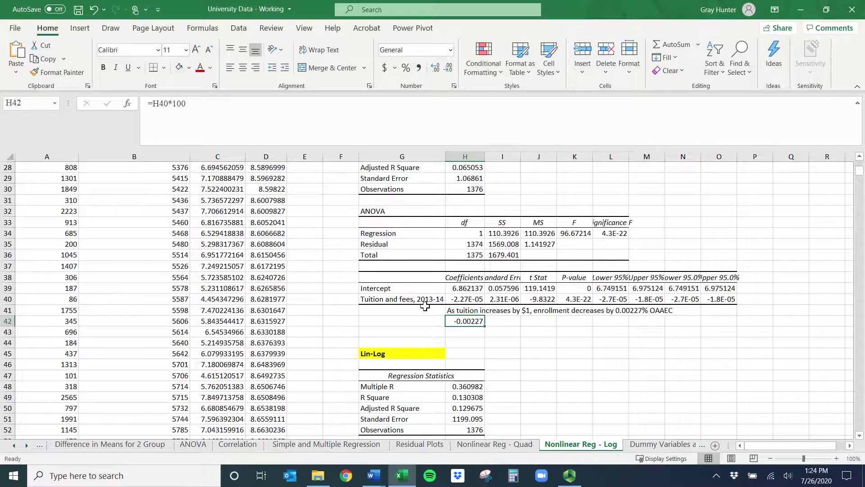
key(Delete)
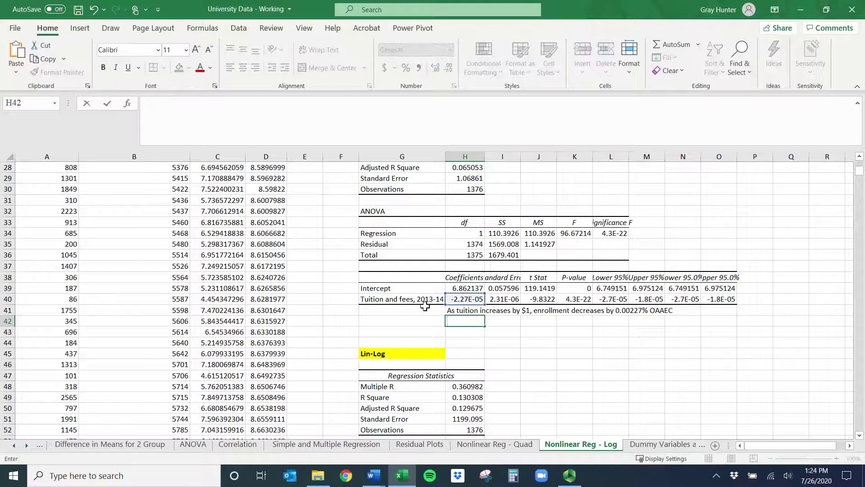
key(Return)
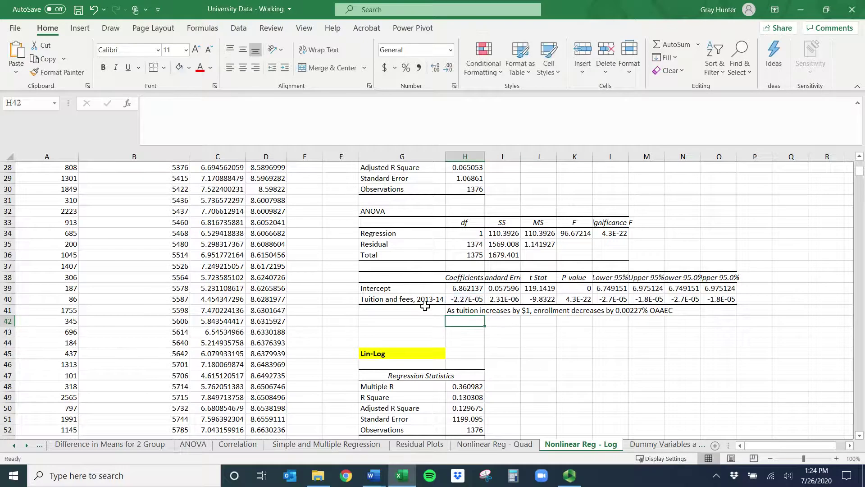
text(As)
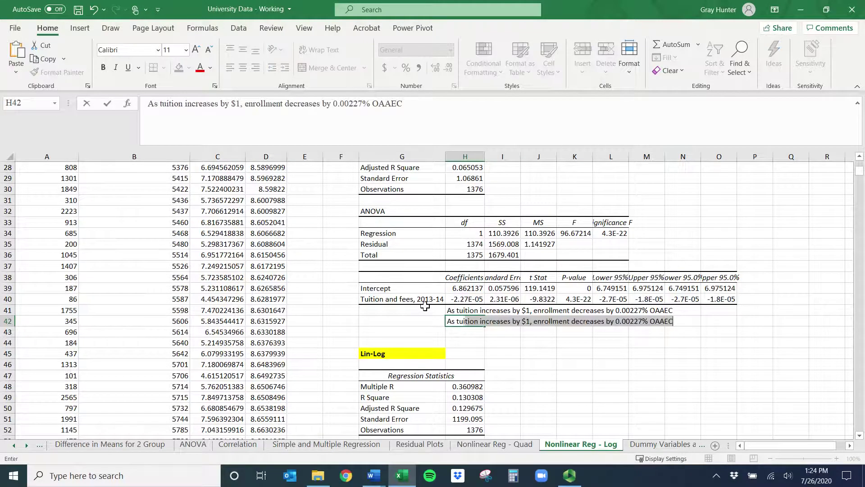
text( tuition increaese by)
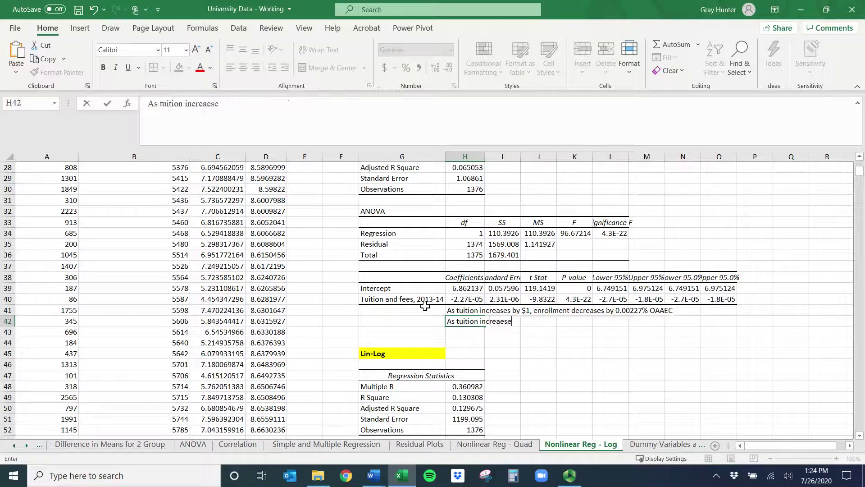
key(BackSpace)
key(BackSpace)
key(BackSpace)
key(BackSpace)
key(BackSpace)
key(BackSpace)
key(BackSpace)
text(ases by )
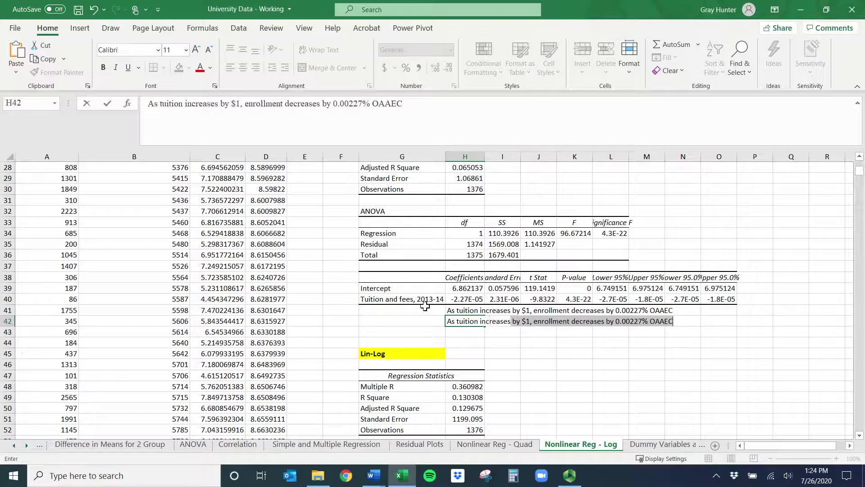
text($,1000)
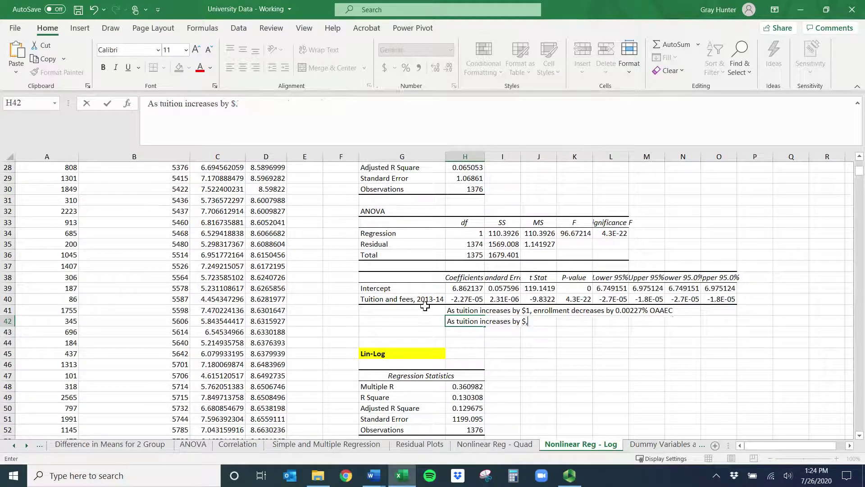
key(BackSpace)
key(BackSpace)
Finish H42 as 'As tuition increases by $1,000, enrollment decreasese by 2.27% OAAEC'
text(1,000, enrollemtn de)
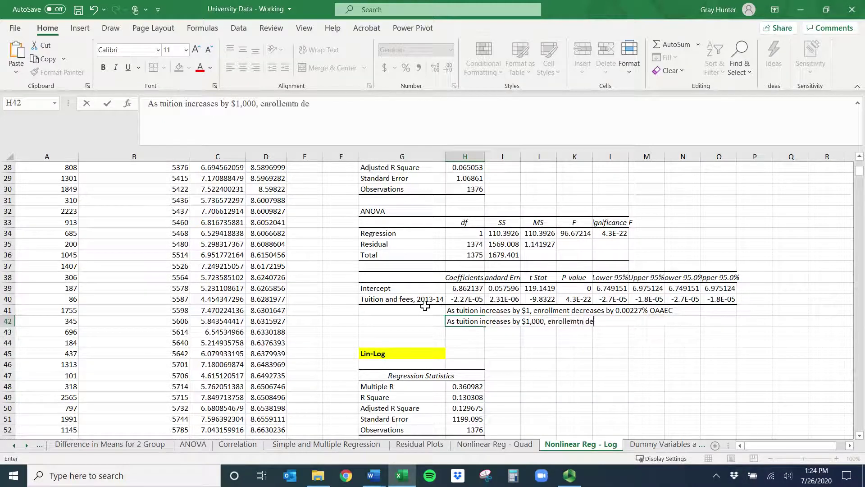
key(BackSpace)
key(BackSpace)
key(BackSpace)
key(BackSpace)
key(BackSpace)
key(BackSpace)
text(n)
key(BackSpace)
key(BackSpace)
text(me)
text(easese by)
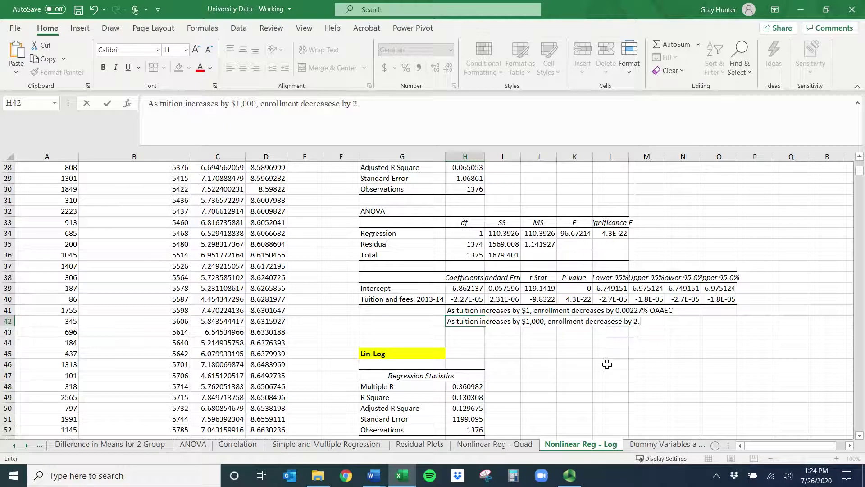
text(2.27% OAAEX)
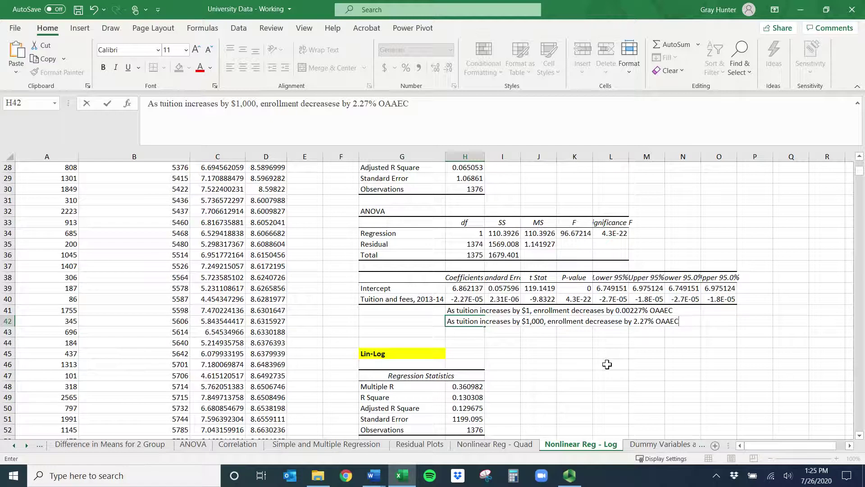
key(Return)
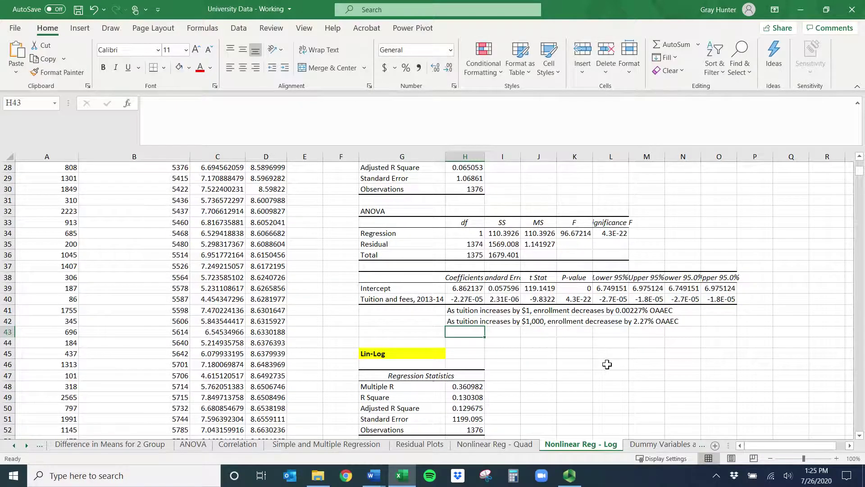
Compare the H42 sentence with H41 and select its span across H42 to M42
click(467, 318)
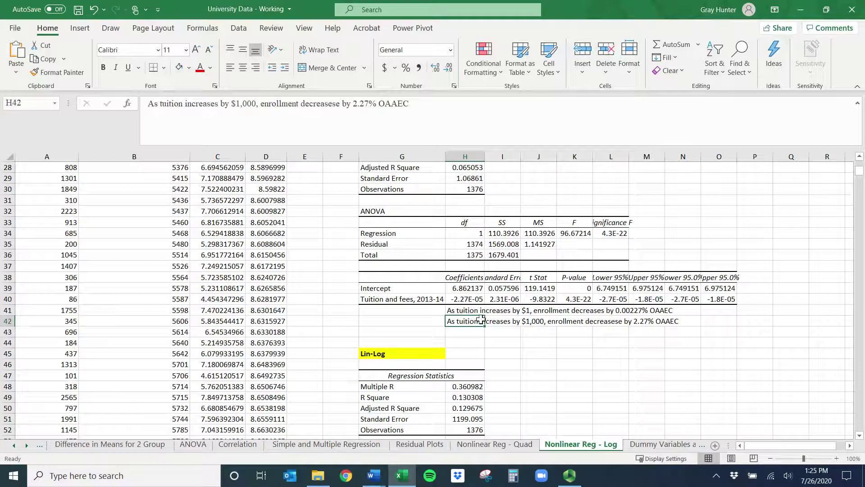
click(468, 309)
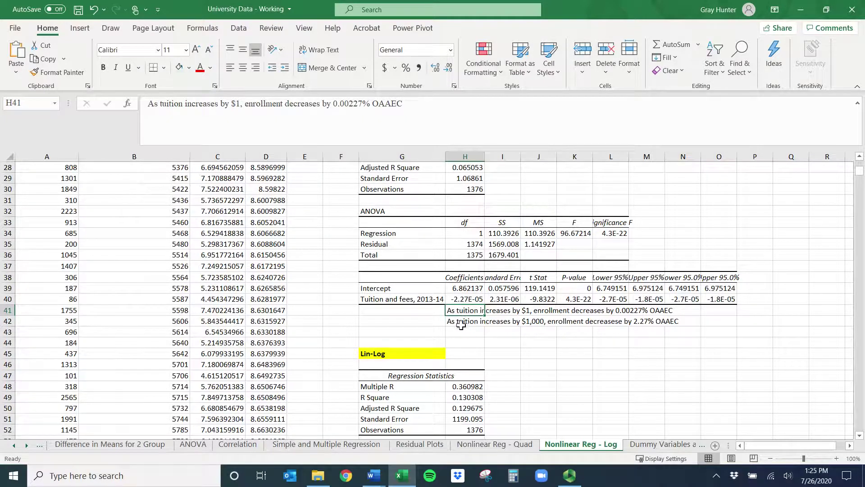
drag(460, 324, 631, 324)
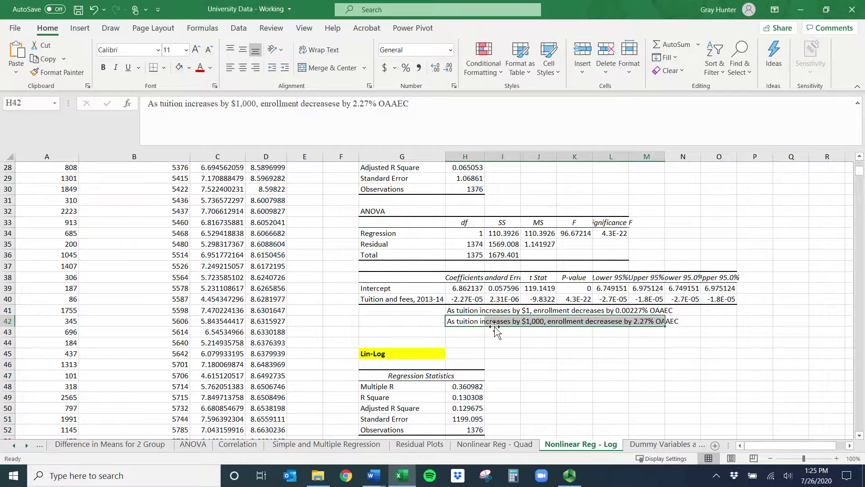
scroll(495, 326, down, 6)
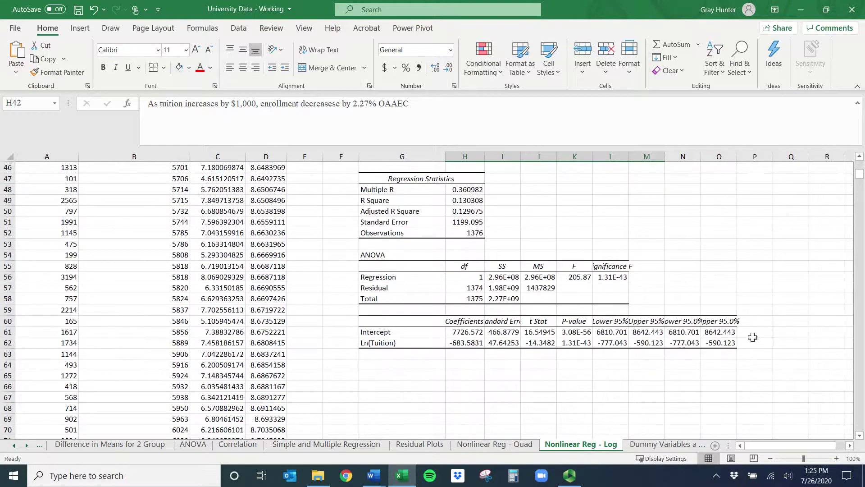
Type '*Divide the coefficient by 100 when interpreting it!' in H45 beside the Lin-Log heading
click(859, 157)
click(859, 157)
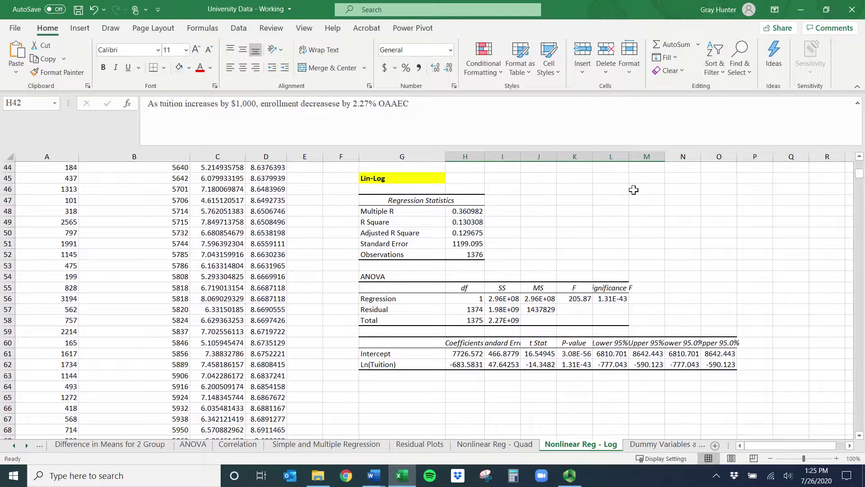
click(384, 179)
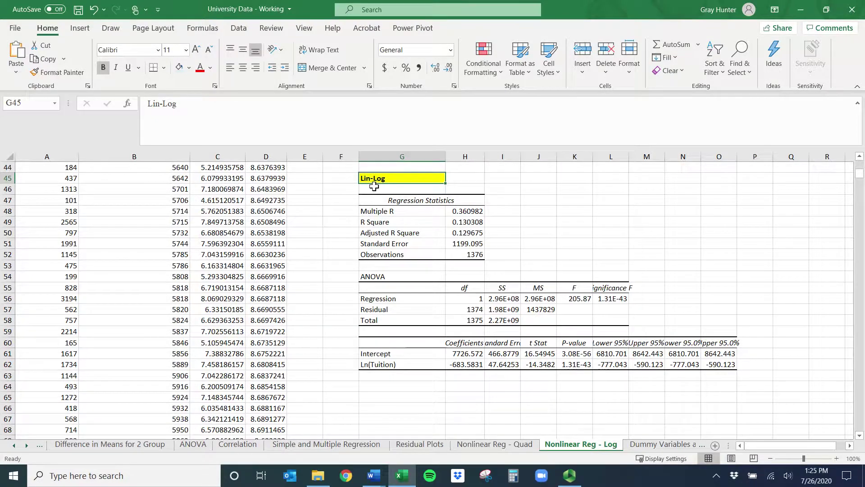
scroll(378, 180, up, 9)
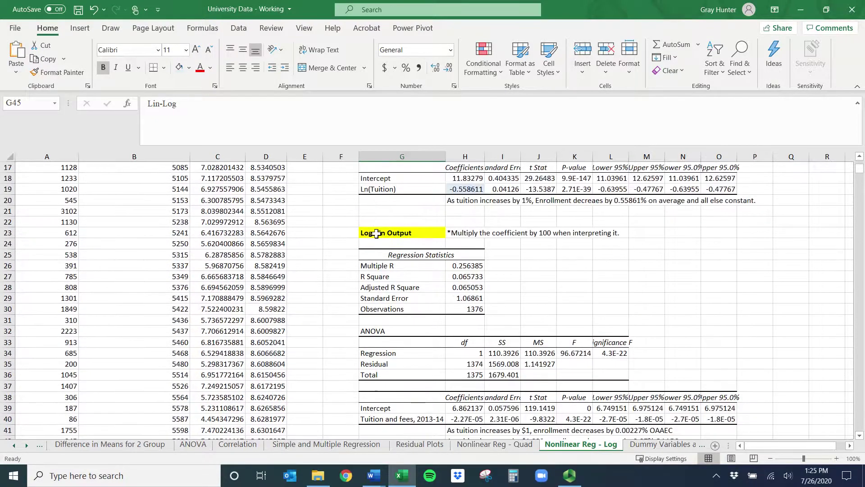
scroll(410, 235, down, 9)
scroll(412, 239, up, 3)
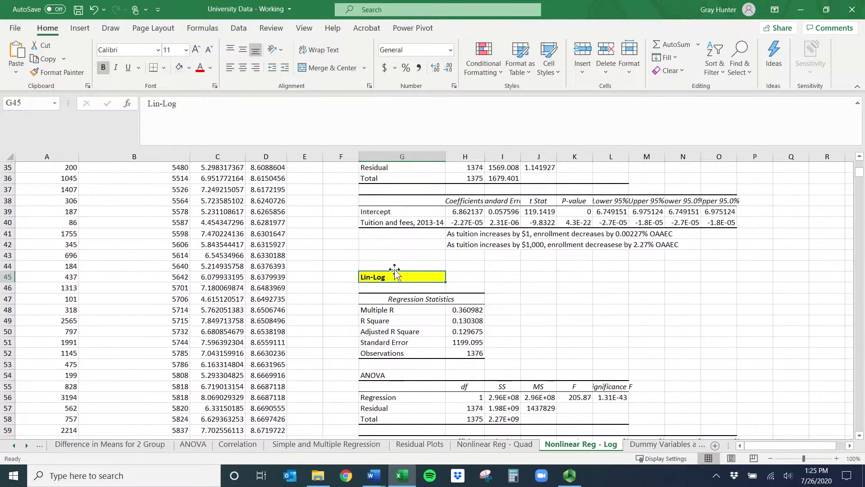
click(468, 278)
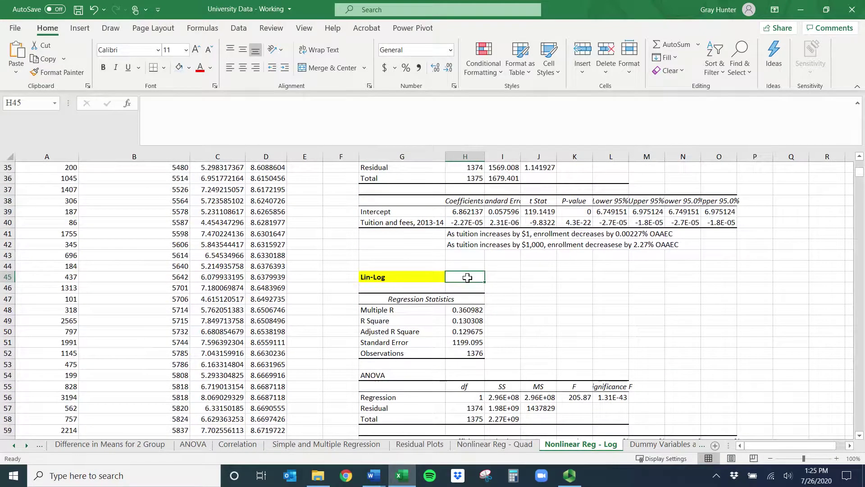
text(*Div)
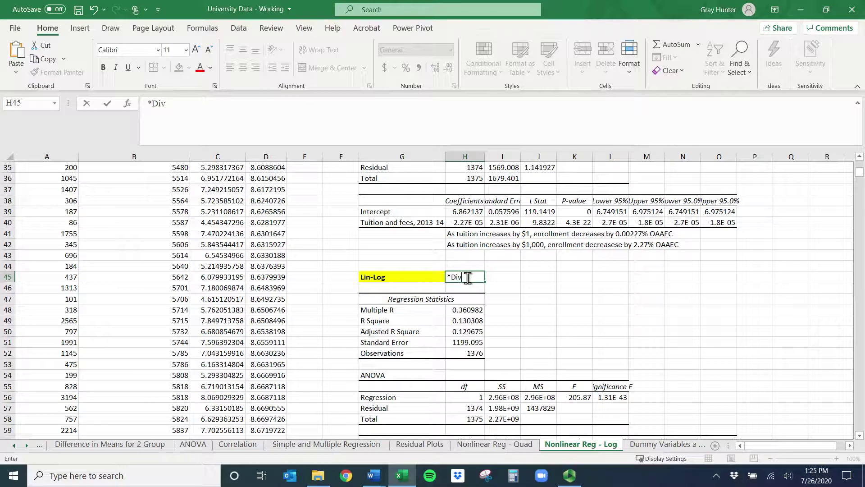
text(ide the coefficient by)
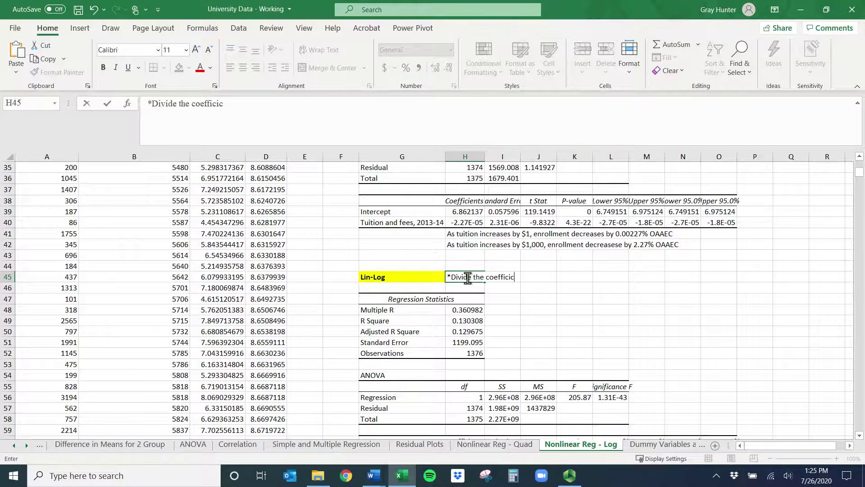
key(BackSpace)
key(BackSpace)
key(BackSpace)
key(BackSpace)
text(nt by 100 when interpreting it)
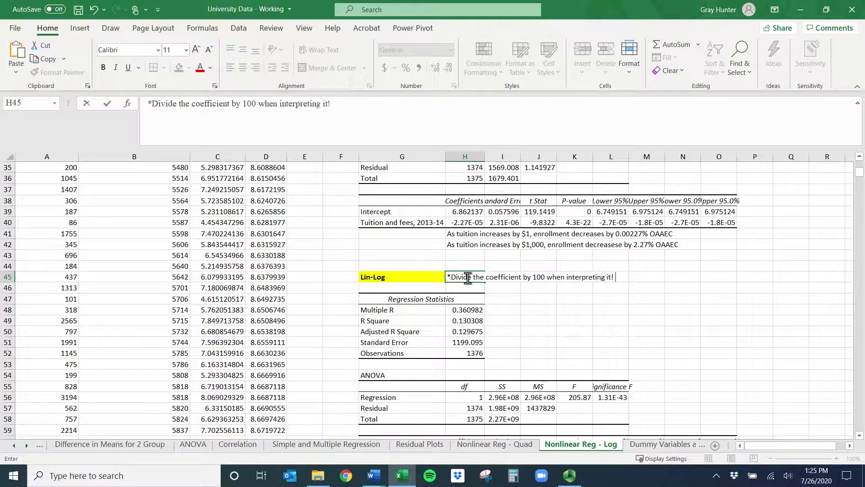
text(!)
key(Return)
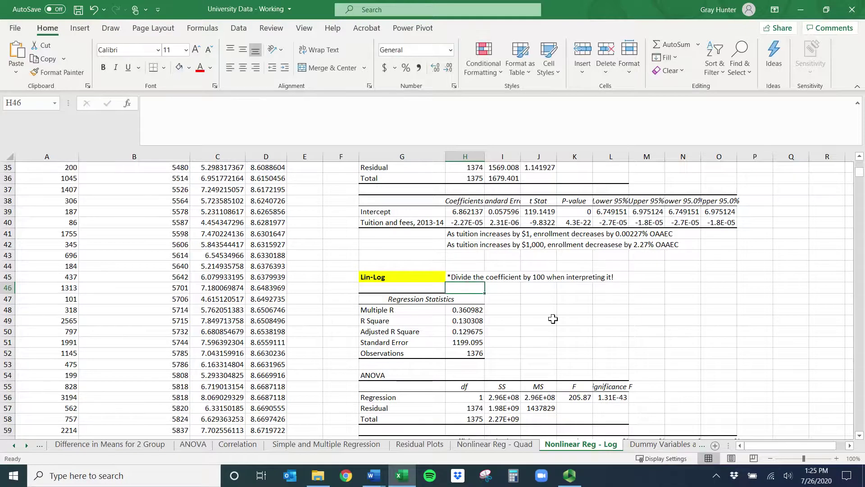
Shade the Lin-Log Ln(Tuition) coefficient -683.5831 in H62
scroll(505, 300, down, 3)
click(456, 365)
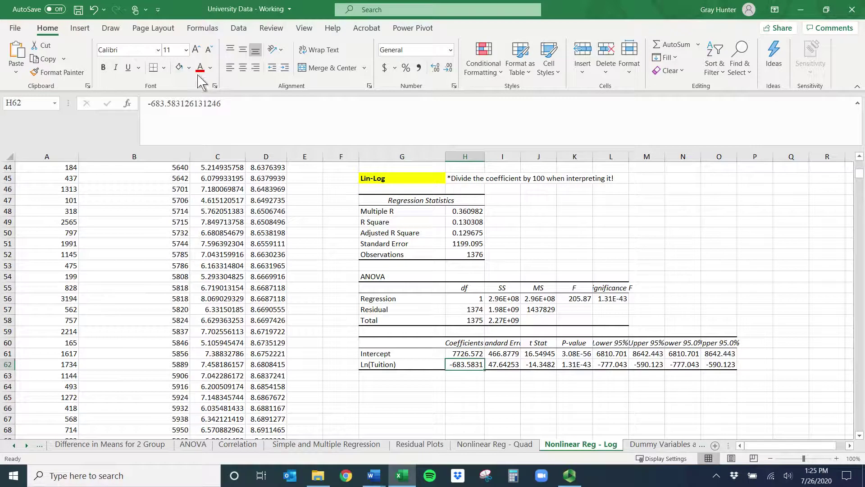
click(179, 68)
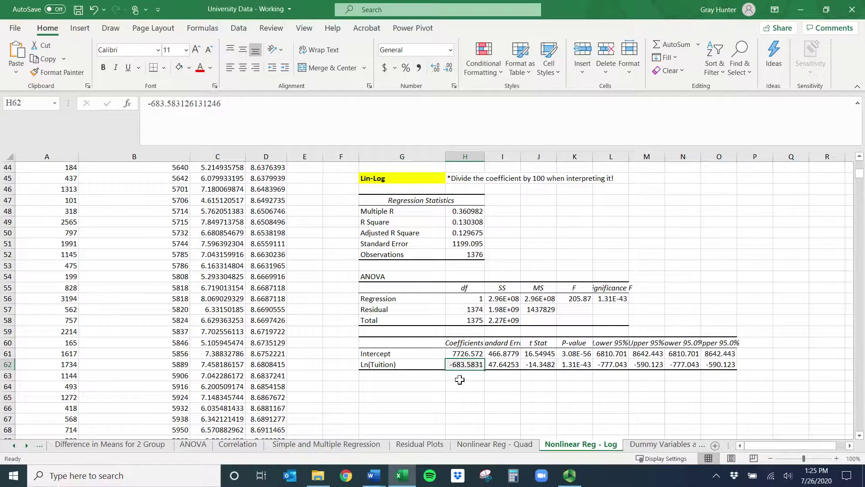
In H63, enter 'As tuition increaeses by 1%, enrollment decrease by 6.84 people, OAAEC'
click(458, 377)
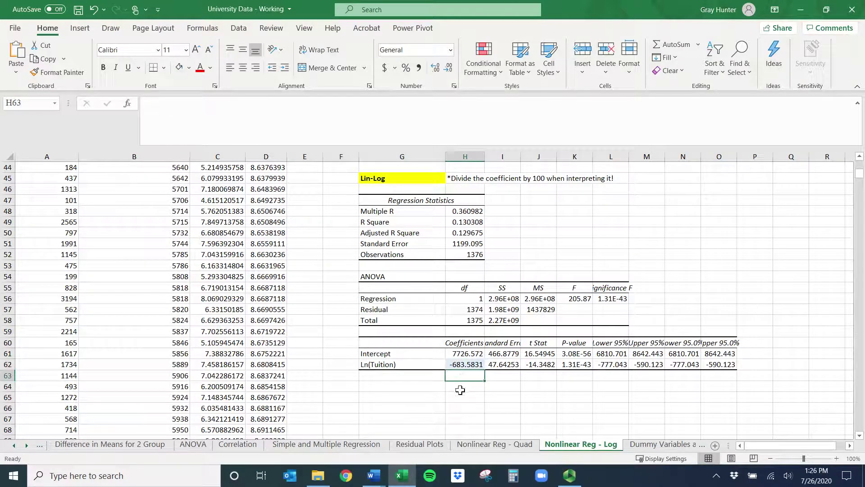
text(A)
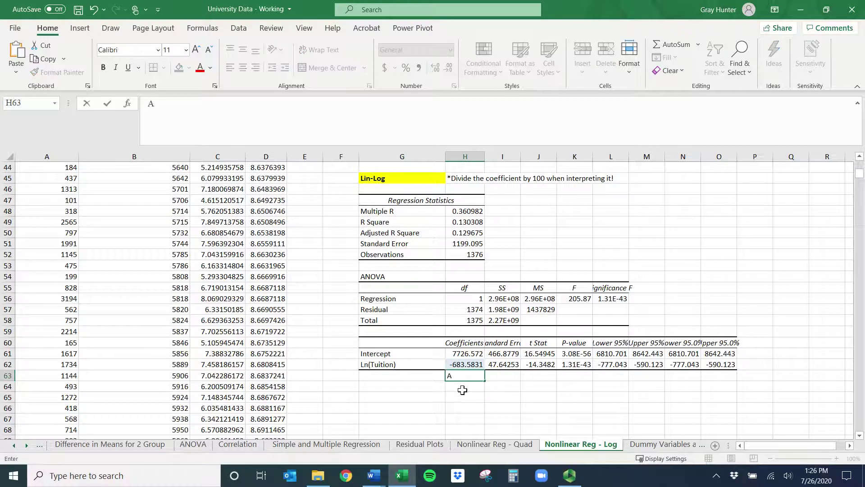
text(s tuition increaesse by)
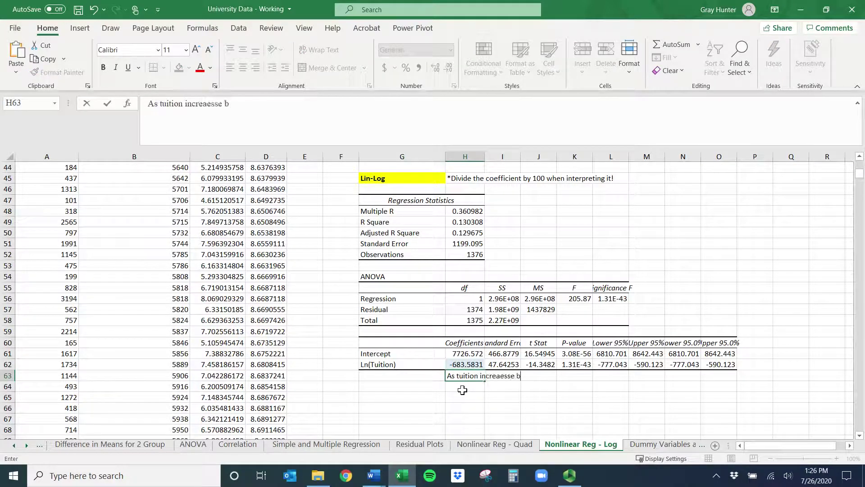
key(BackSpace)
text(es by 1)
text(%, e)
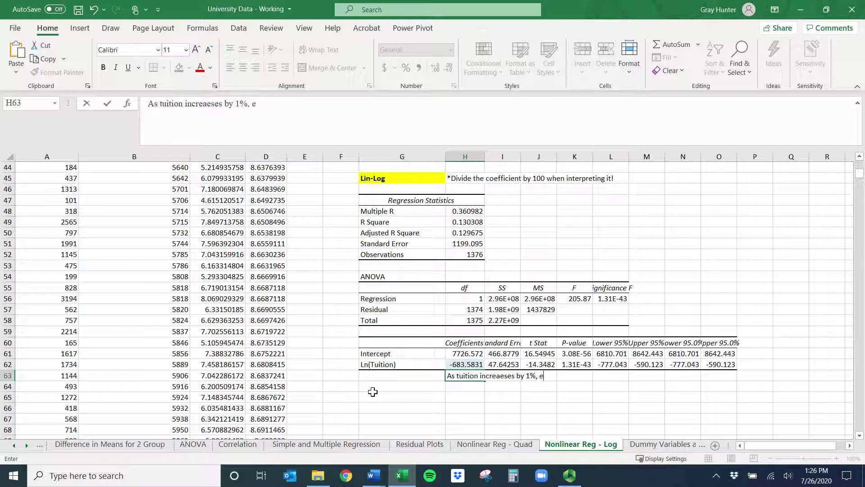
text(nrollment de)
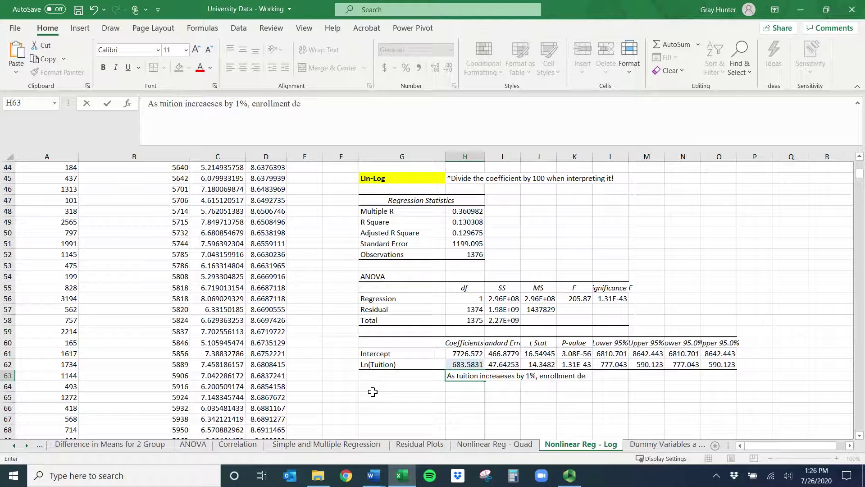
text(crease by )
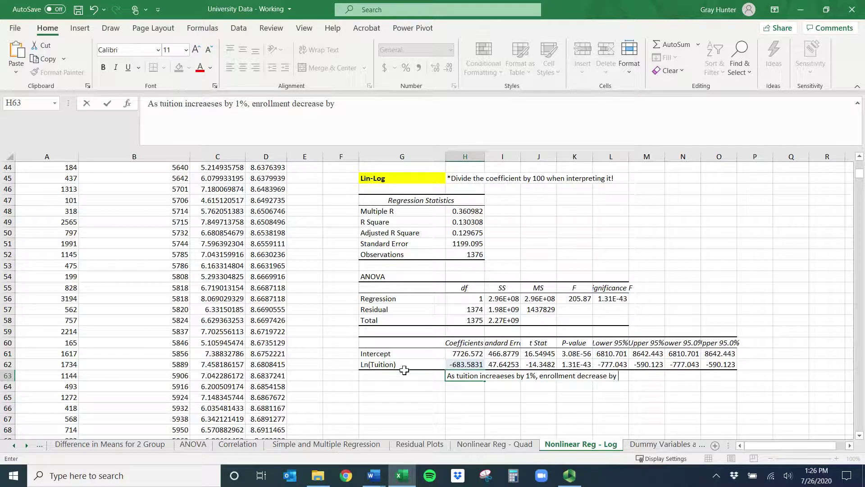
text(6.84 p)
text(eopl)
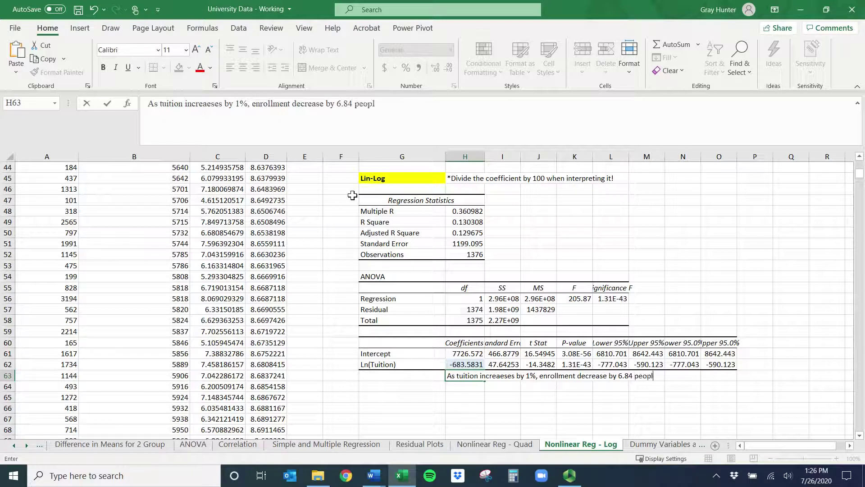
text(e, on AAEC)
key(BackSpace)
text(C)
key(Return)
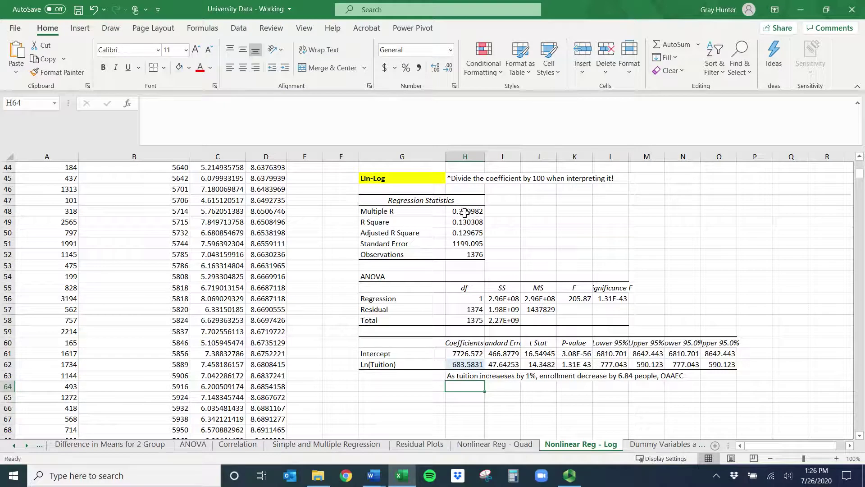
drag(465, 221, 466, 243)
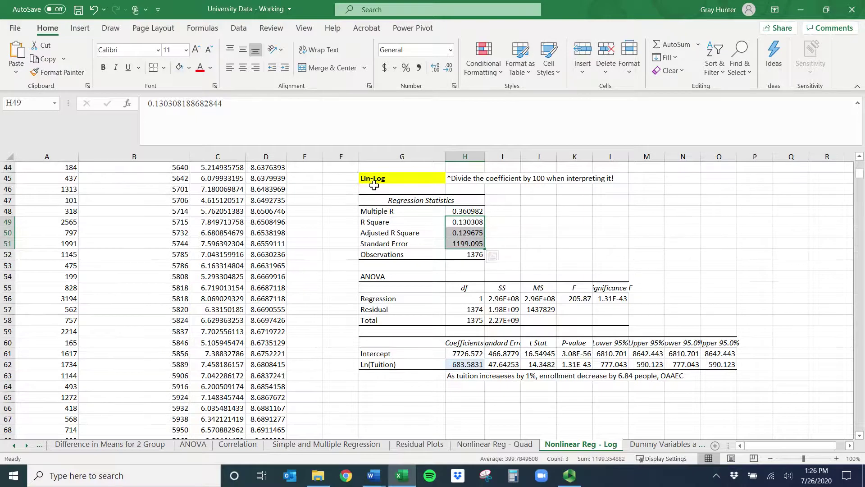
scroll(374, 185, up, 3)
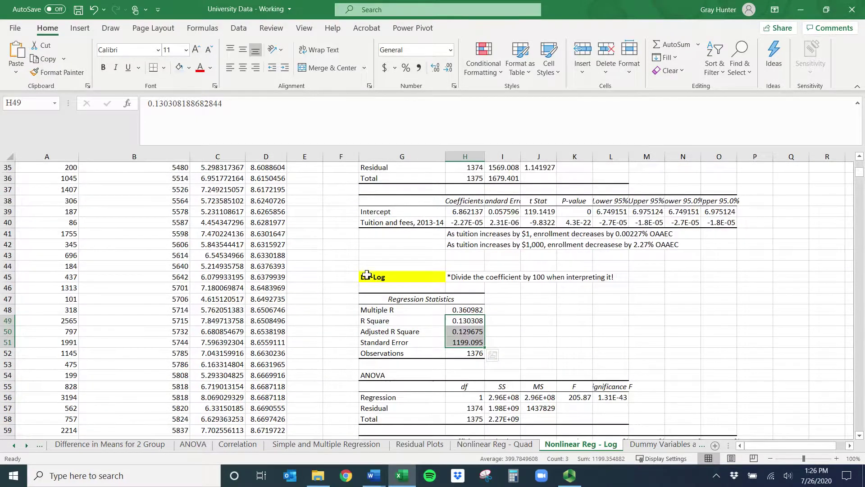
scroll(367, 275, up, 6)
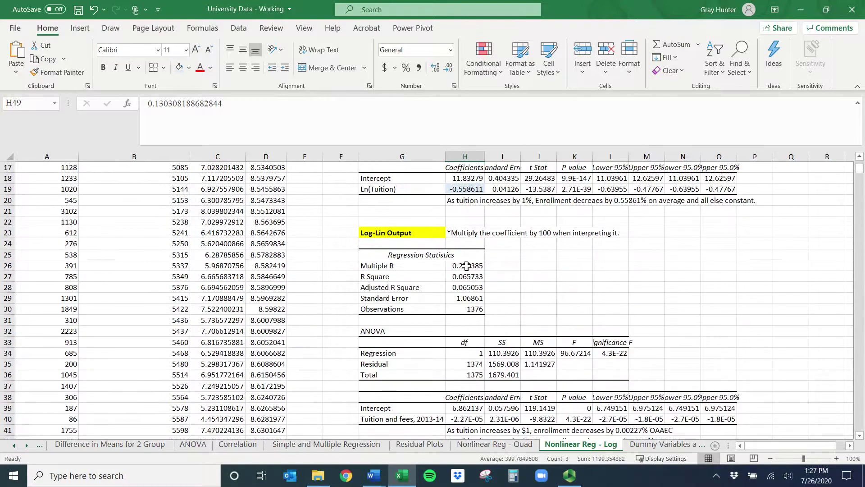
drag(466, 266, 466, 289)
scroll(464, 271, up, 5)
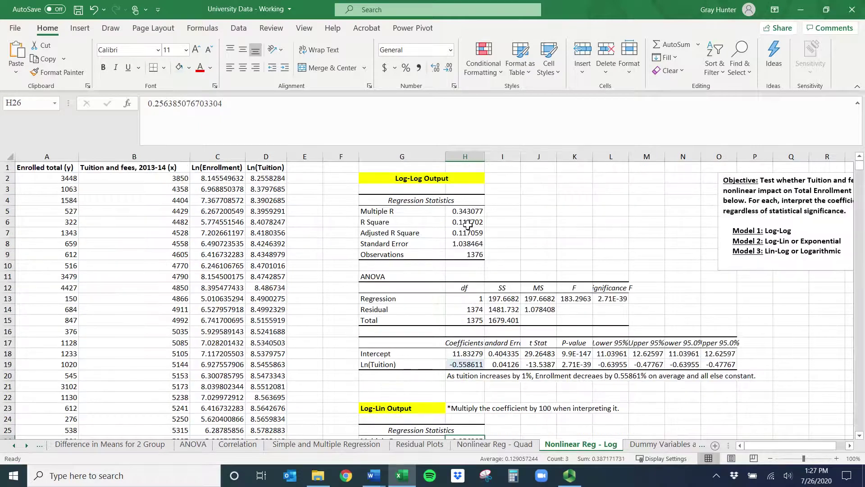
drag(467, 223, 467, 243)
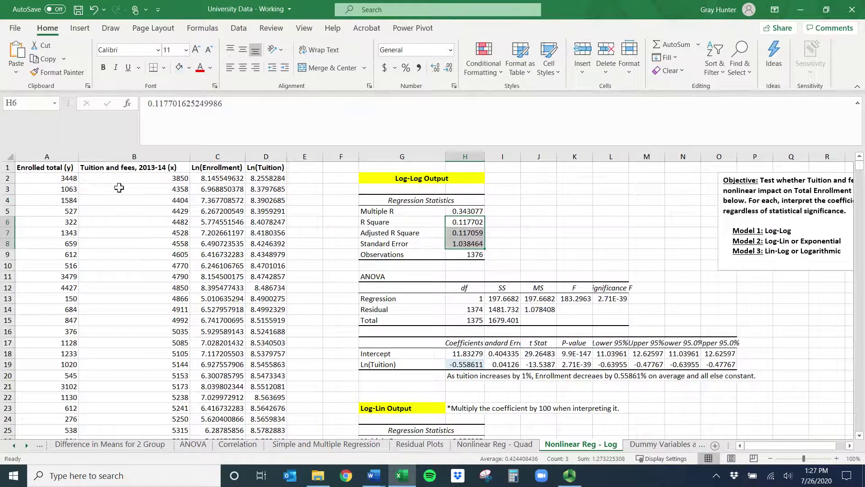
click(41, 155)
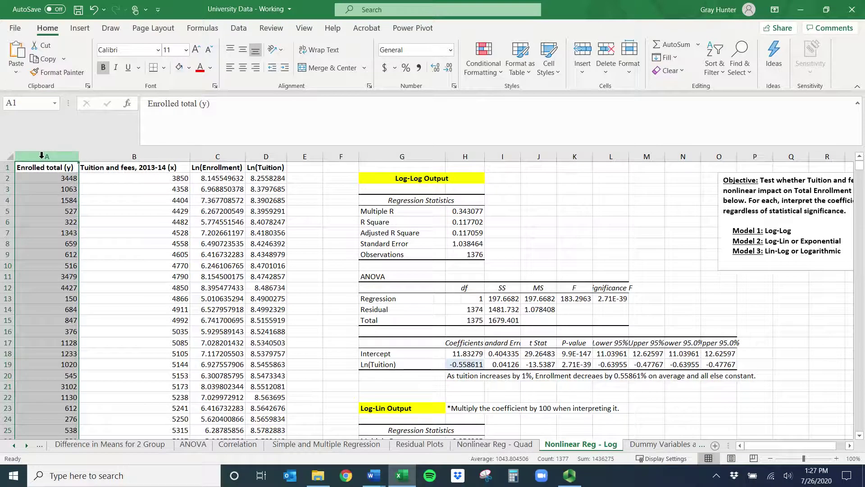
click(208, 155)
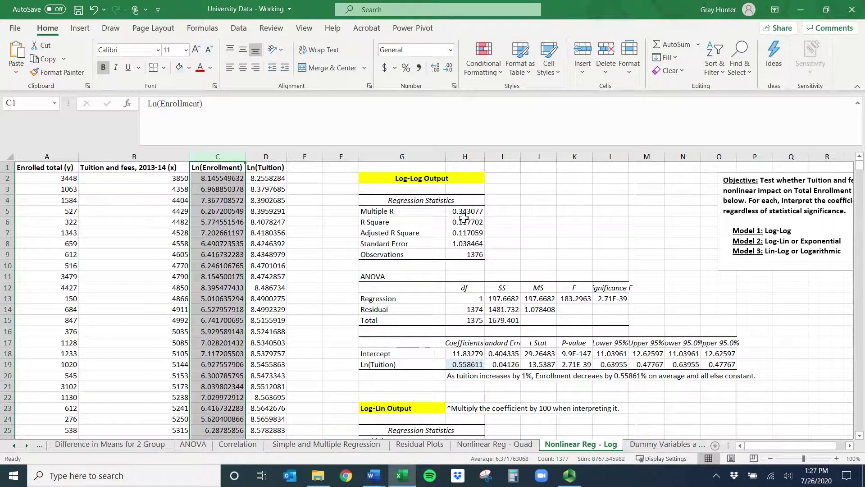
drag(464, 221, 462, 246)
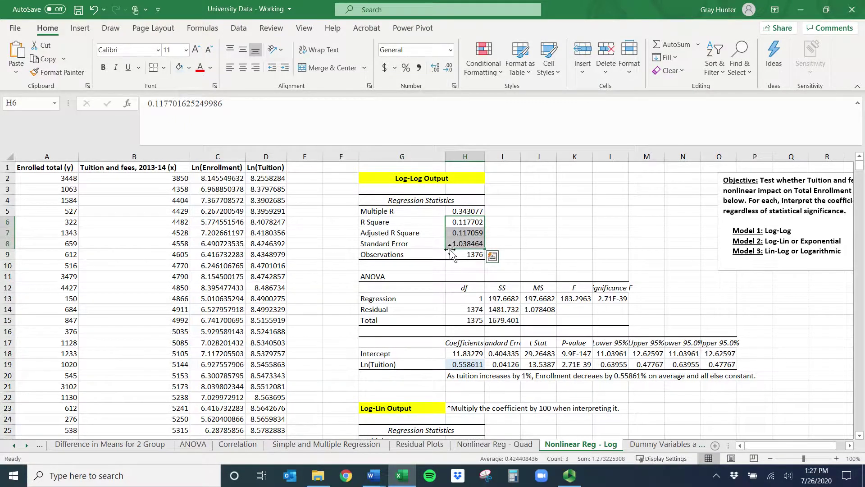
scroll(460, 259, down, 6)
click(459, 244)
drag(460, 254, 464, 321)
scroll(460, 280, down, 6)
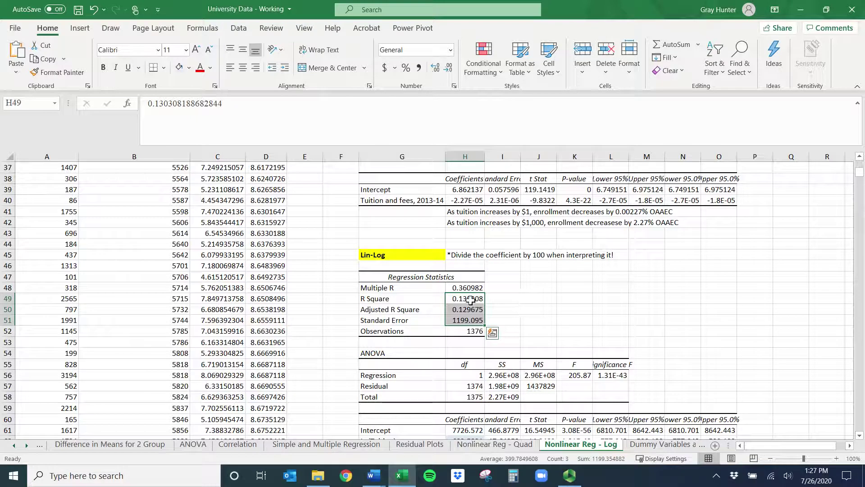
click(404, 311)
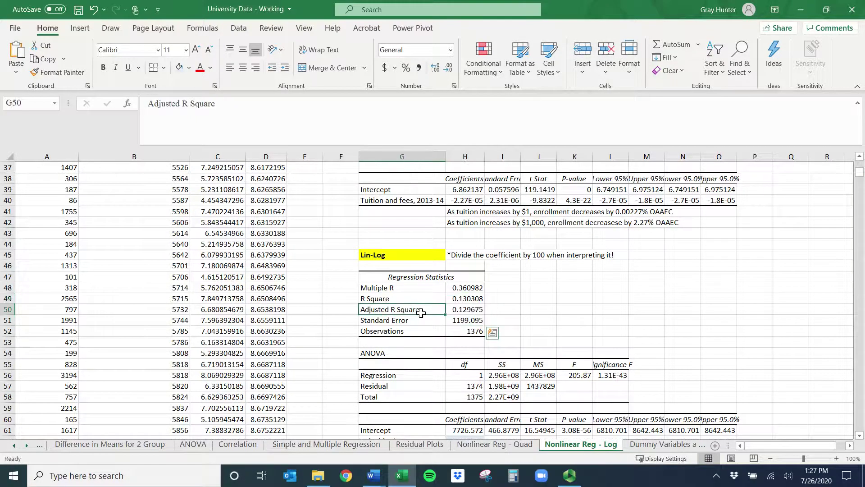
scroll(417, 315, up, 6)
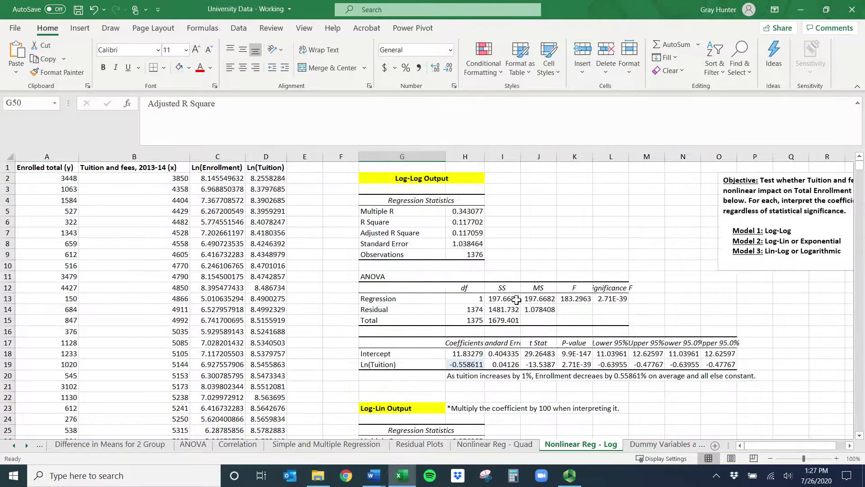
scroll(516, 299, up, 6)
drag(403, 189, 419, 315)
scroll(419, 316, down, 6)
drag(405, 233, 419, 353)
scroll(435, 375, down, 6)
drag(410, 298, 414, 370)
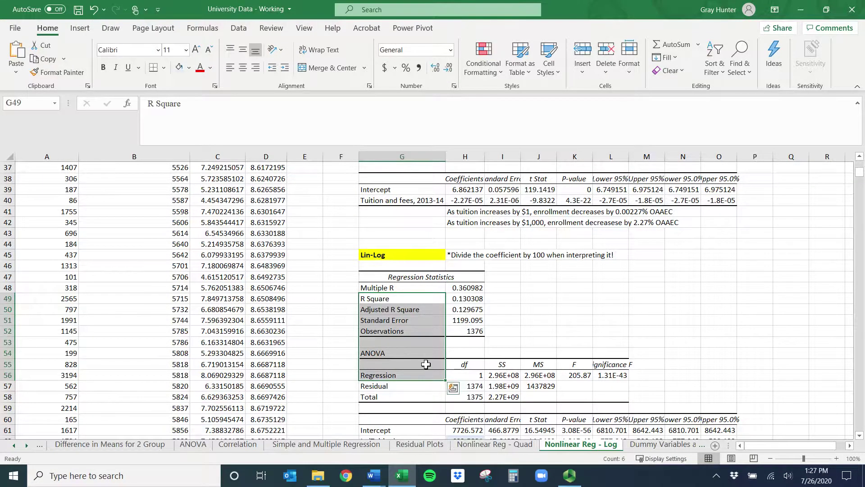
scroll(426, 364, up, 12)
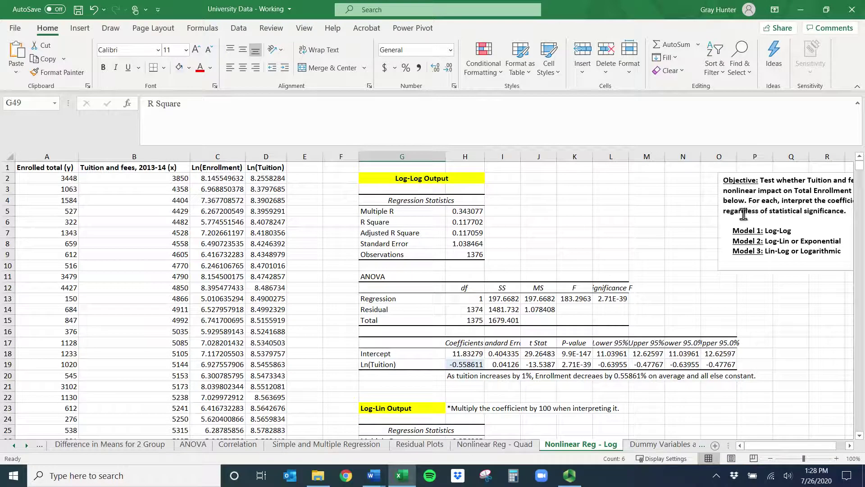
Switch to the Statistical Tests in Excel Tutorial document in Word
mouse_move(375, 479)
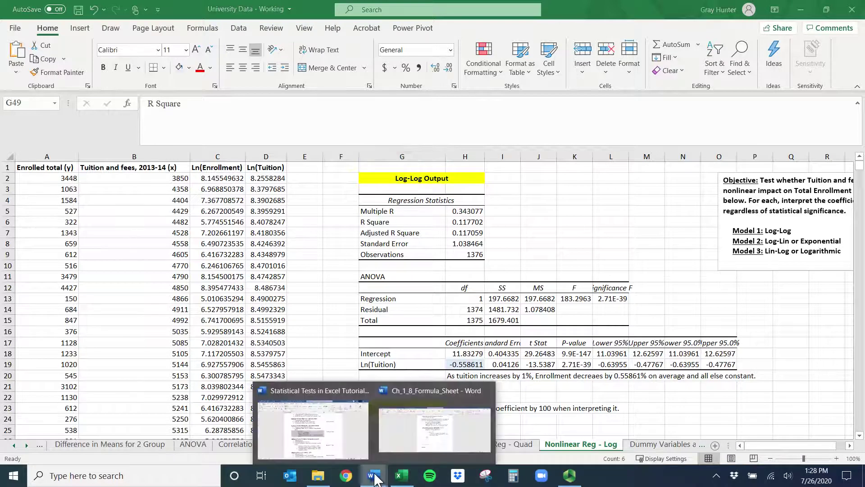
click(343, 450)
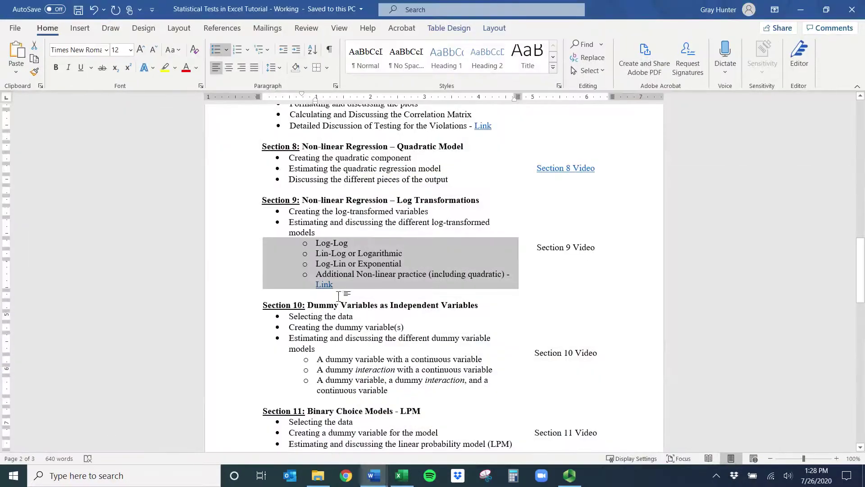